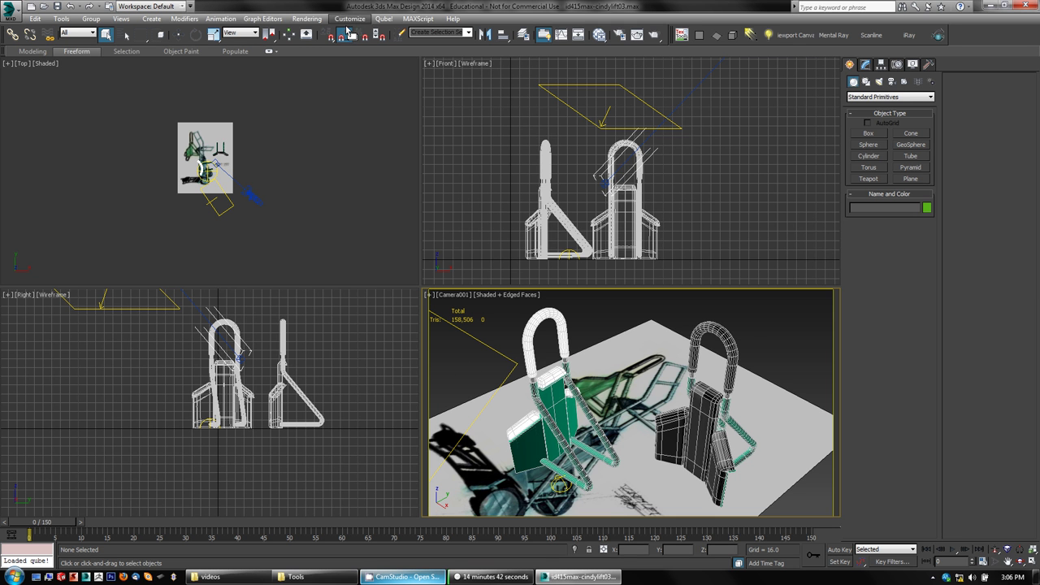
Review the time output, output size and save file path in the Render Setup dialog and close it
{"action": "left_click", "coordinate": [308, 21]}
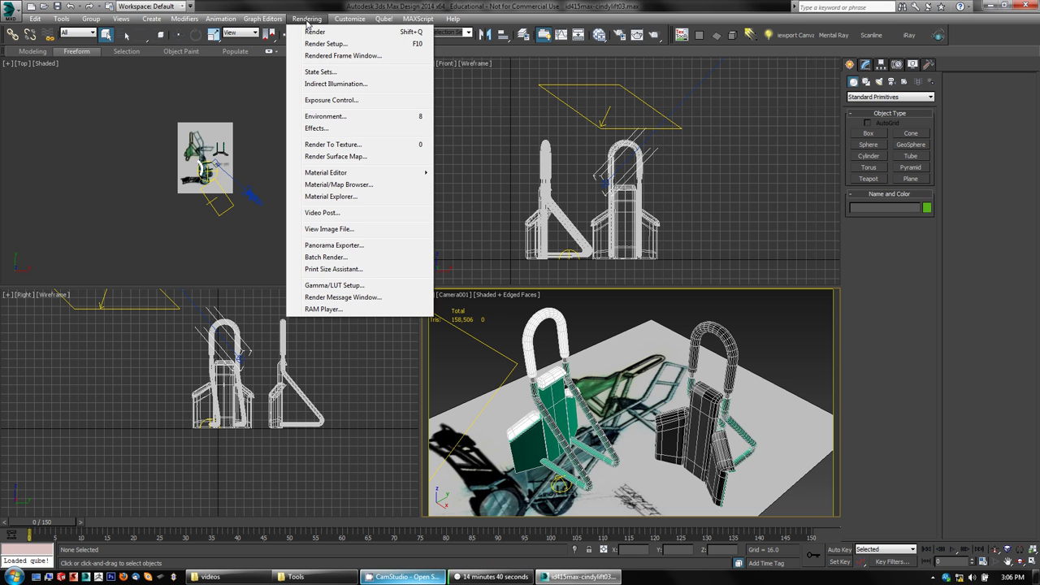
{"action": "left_click", "coordinate": [324, 44]}
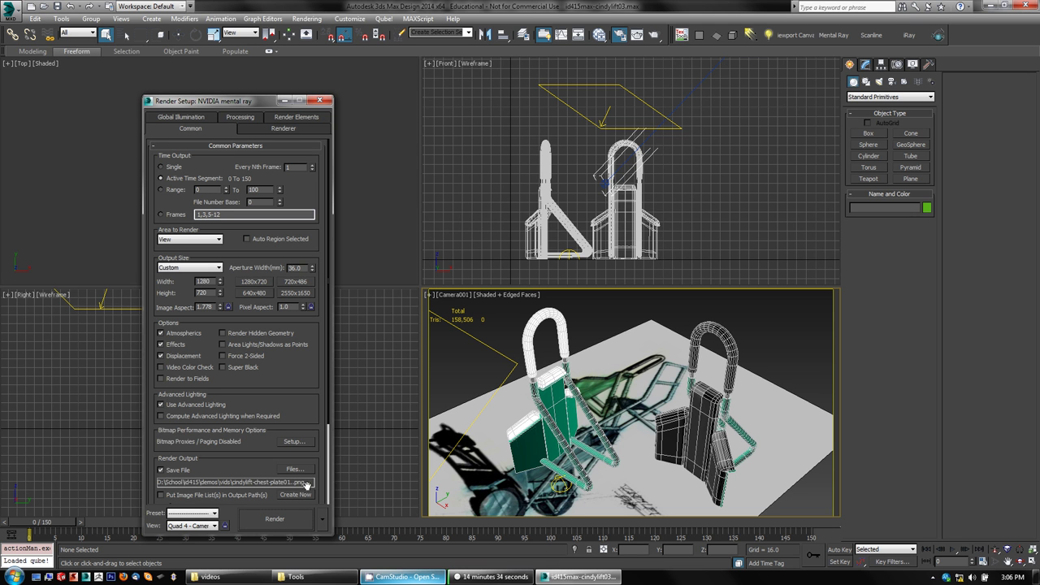
{"action": "left_click", "coordinate": [321, 101]}
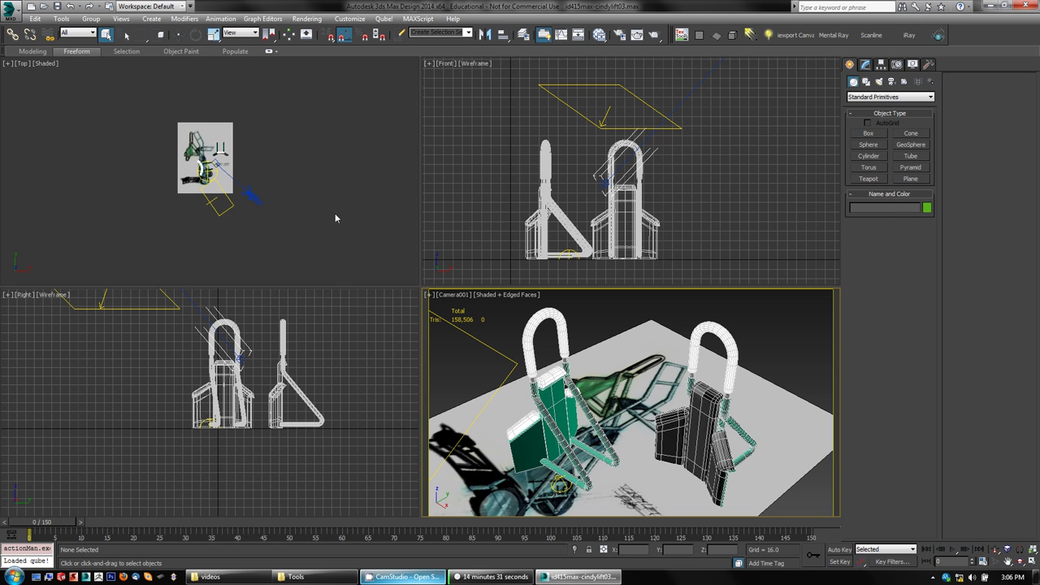
Examine the rendered cindylift-chest-plate01 PNG frame sequence in the demos\vids folder of id415
{"action": "left_click", "coordinate": [258, 578]}
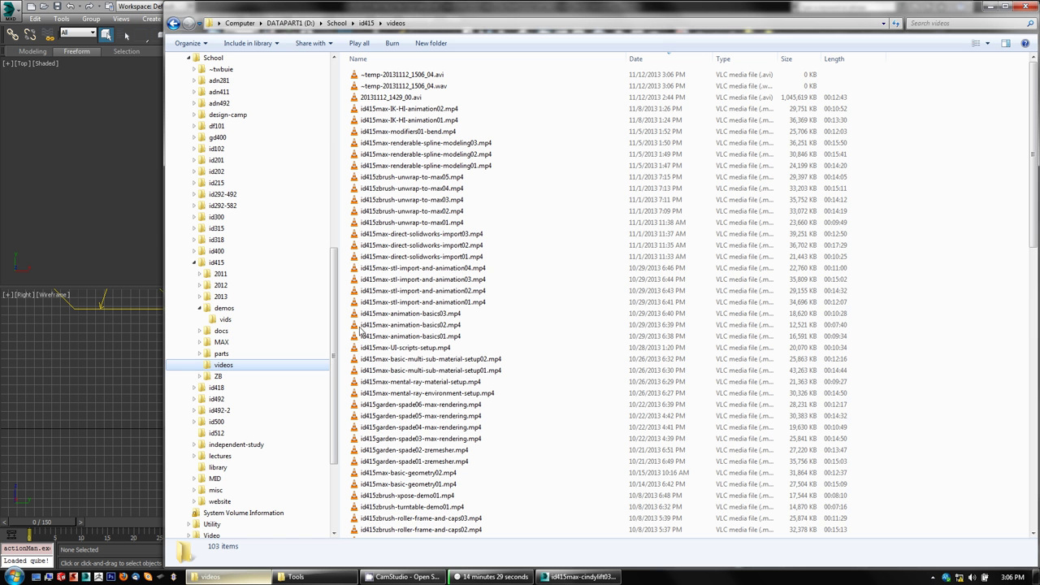
{"action": "left_click", "coordinate": [225, 319]}
{"action": "left_click", "coordinate": [397, 121]}
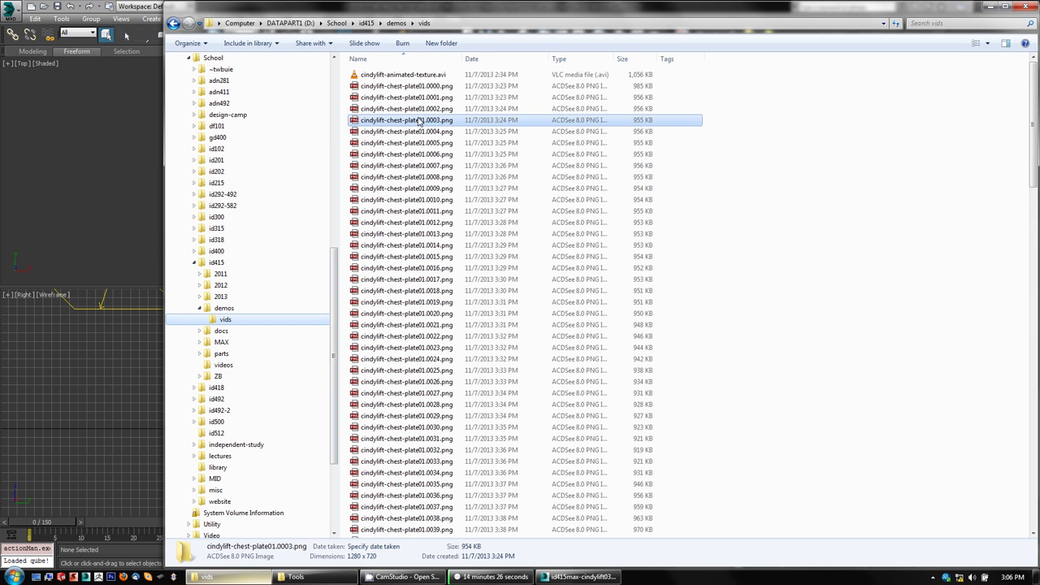
{"action": "left_click", "coordinate": [418, 187]}
{"action": "left_click", "coordinate": [423, 259]}
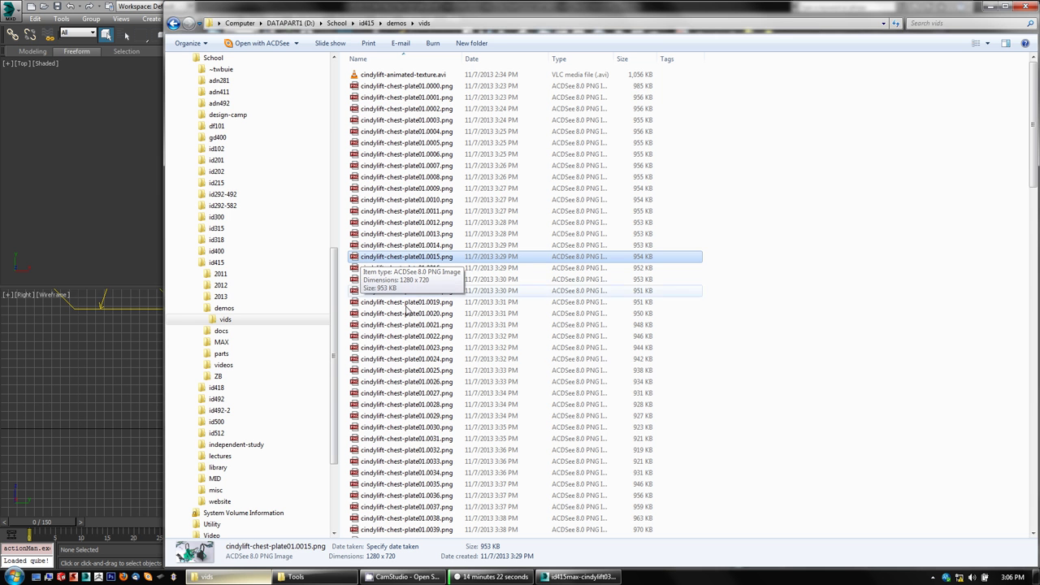
{"action": "left_click", "coordinate": [399, 381]}
{"action": "left_click", "coordinate": [398, 439]}
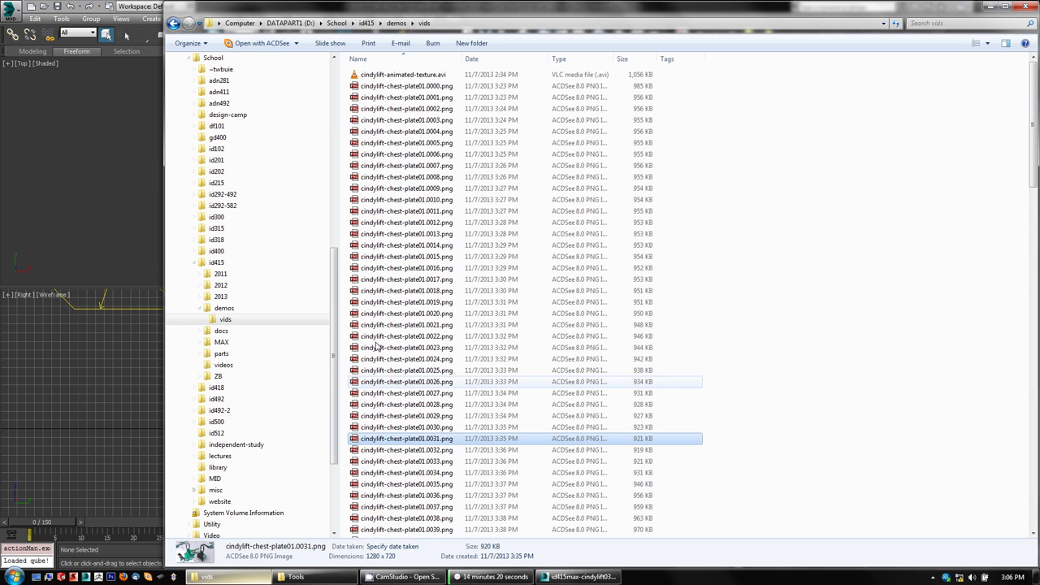
{"action": "left_click", "coordinate": [372, 280]}
{"action": "left_click", "coordinate": [376, 177]}
{"action": "left_click", "coordinate": [375, 120]}
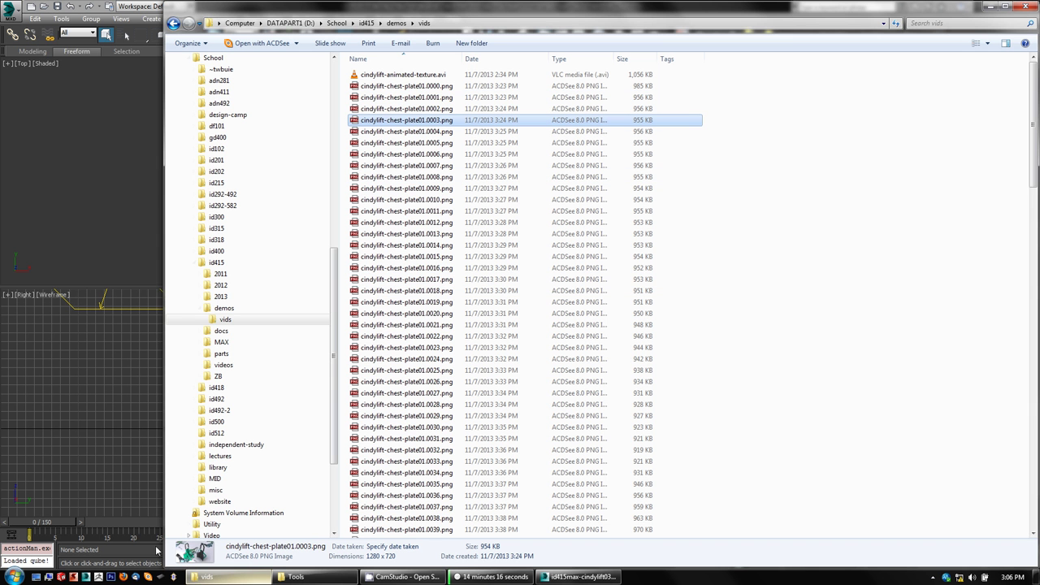
Launch Adobe Photoshop CS6
{"action": "left_click", "coordinate": [111, 577]}
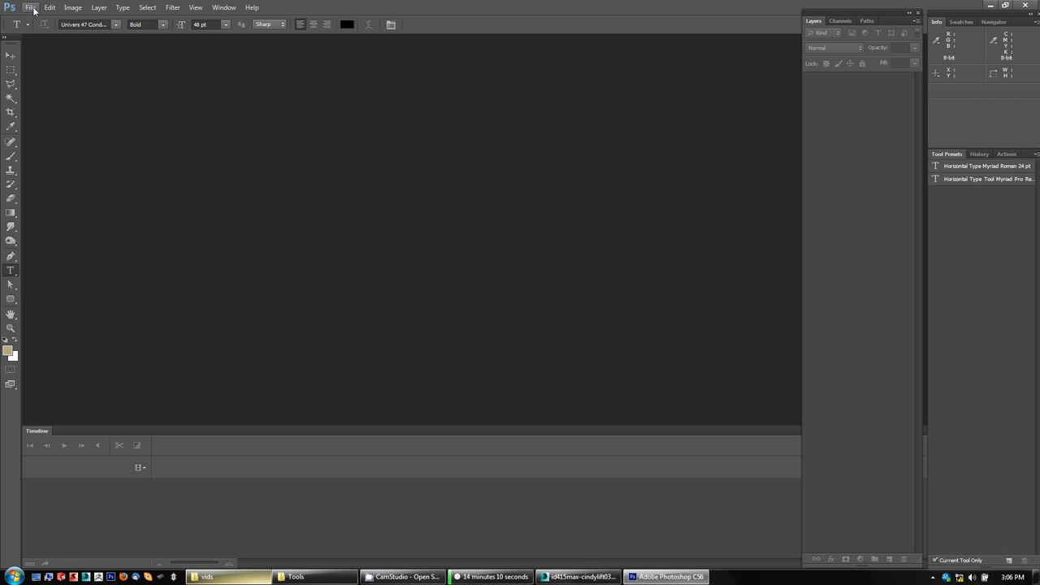
{"action": "left_click", "coordinate": [31, 8]}
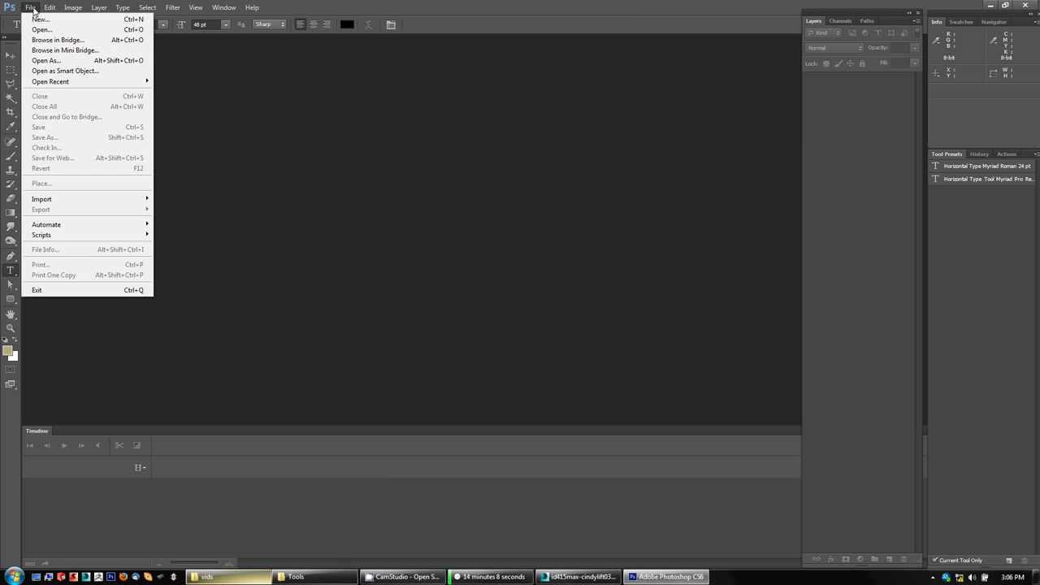
{"action": "left_click", "coordinate": [374, 225]}
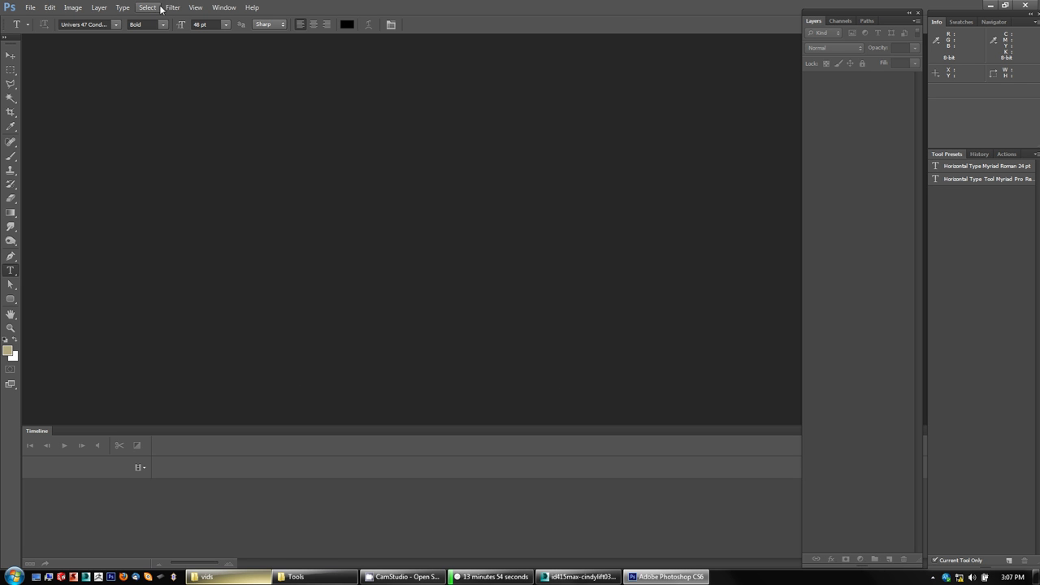
{"action": "left_click", "coordinate": [99, 8]}
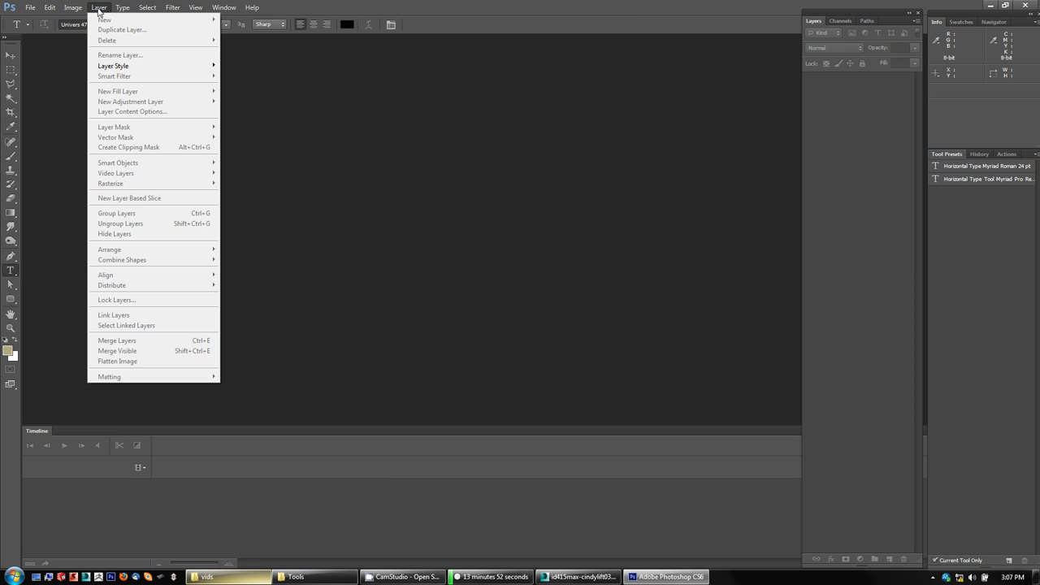
{"action": "left_click", "coordinate": [486, 277]}
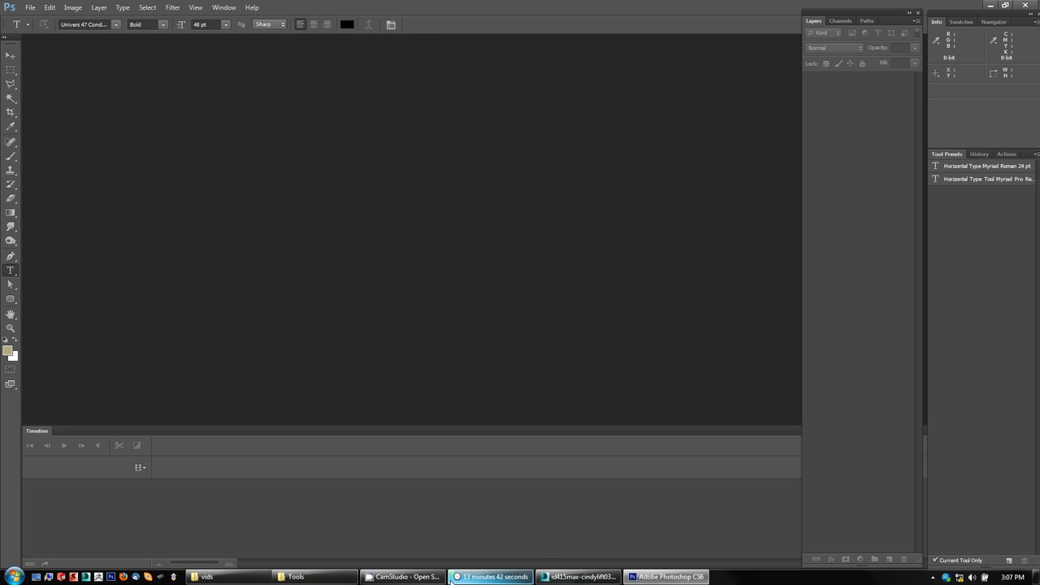
Open the first rendered frame, cindylift-chest-plate01.0000.png, from the vids folder as a Photoshop document
{"action": "left_click", "coordinate": [242, 580]}
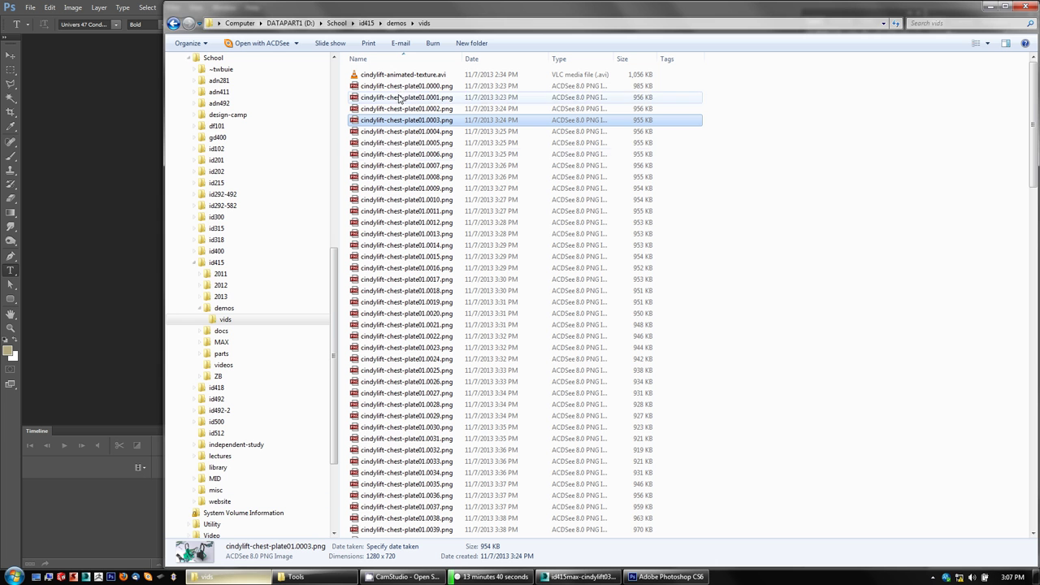
{"action": "left_click_drag", "start_coordinate": [283, 110], "coordinate": [95, 153]}
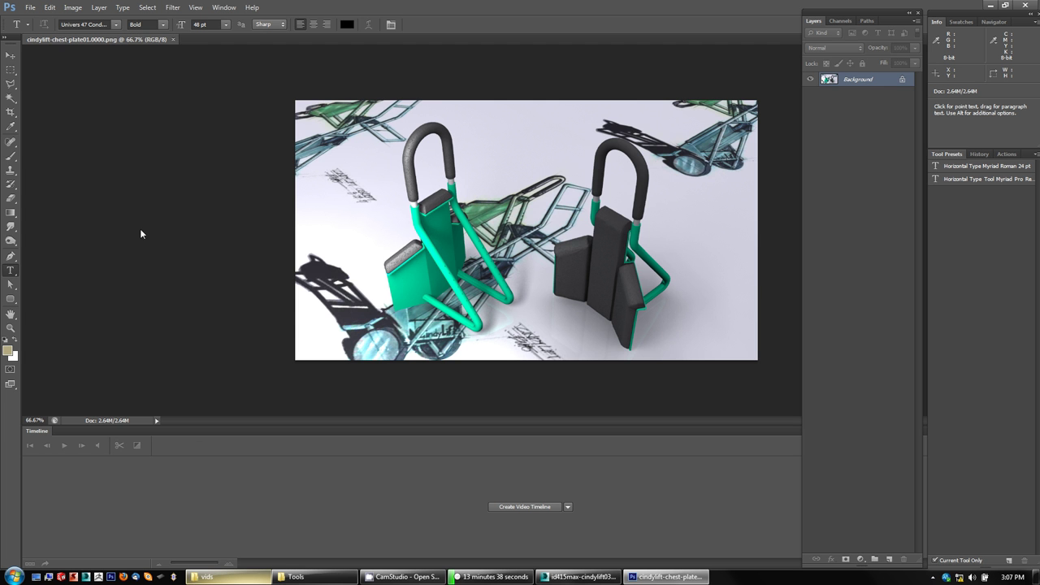
Add a new video layer from file, importing the vids folder's image sequence starting at cindylift-chest-plate01.0000.png
{"action": "left_click", "coordinate": [99, 9]}
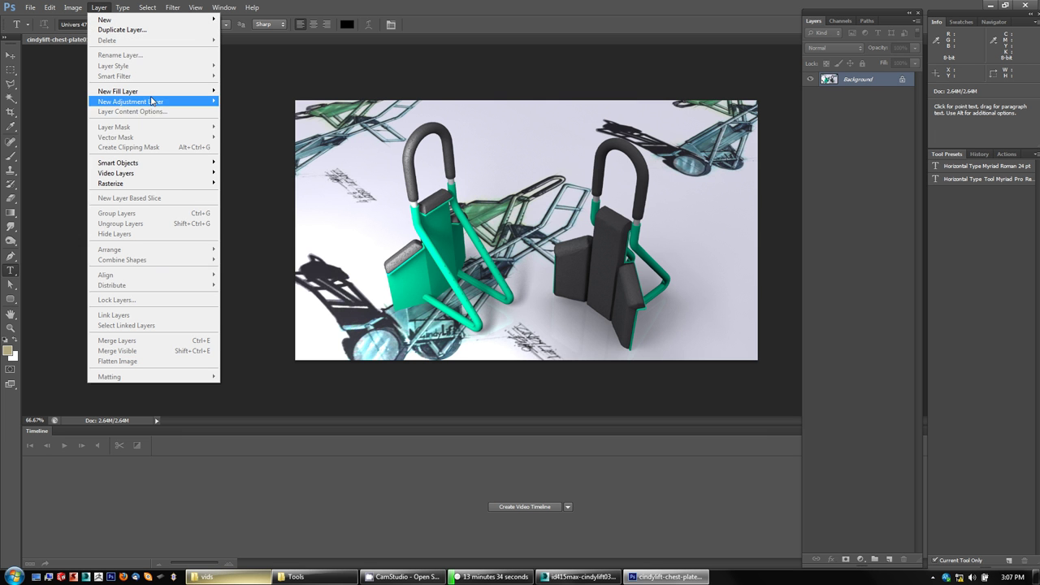
{"action": "mouse_move", "coordinate": [150, 178]}
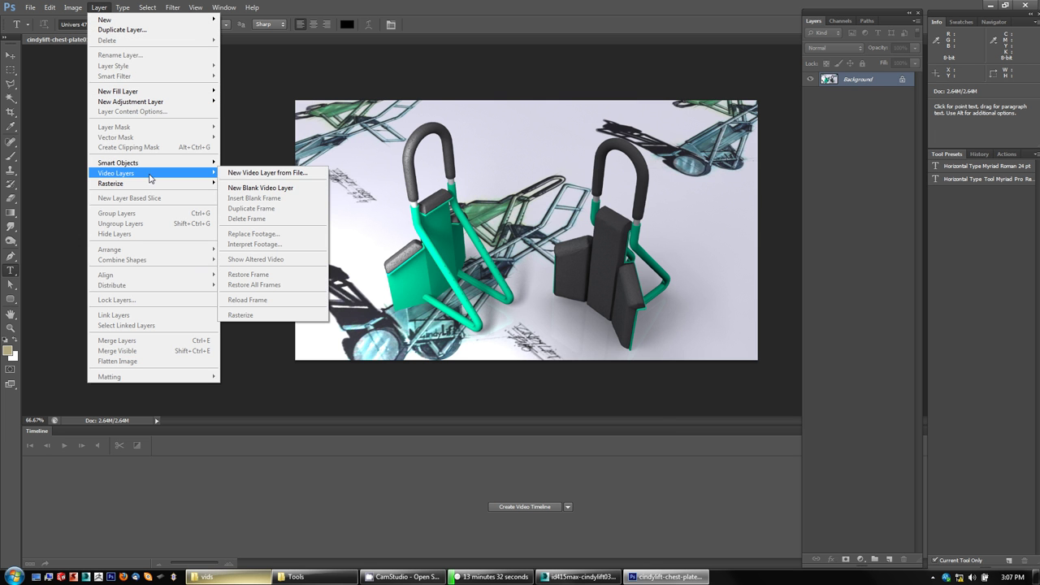
{"action": "left_click", "coordinate": [266, 173]}
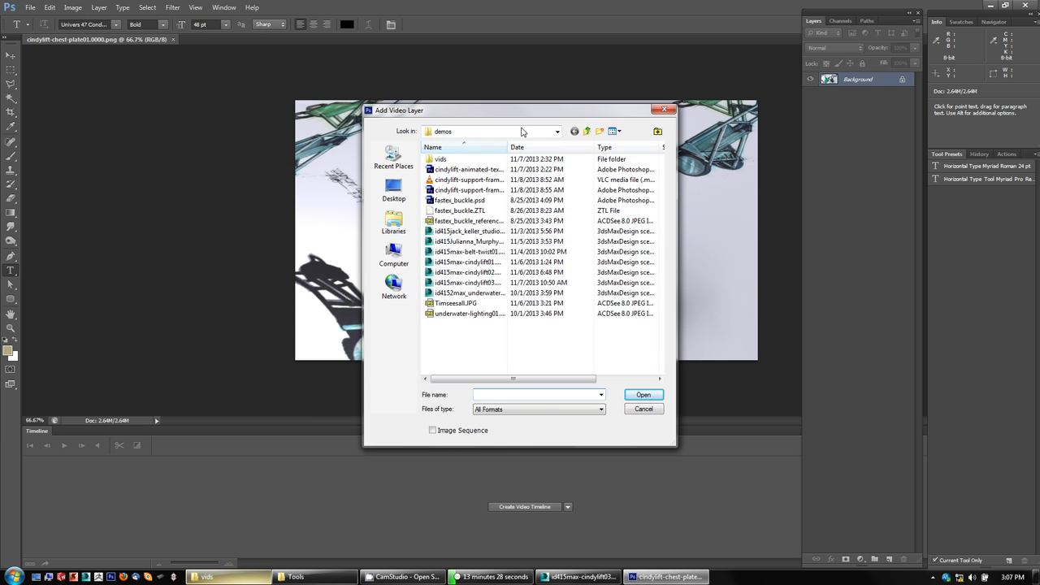
{"action": "double_click", "coordinate": [440, 158]}
{"action": "left_click", "coordinate": [479, 169]}
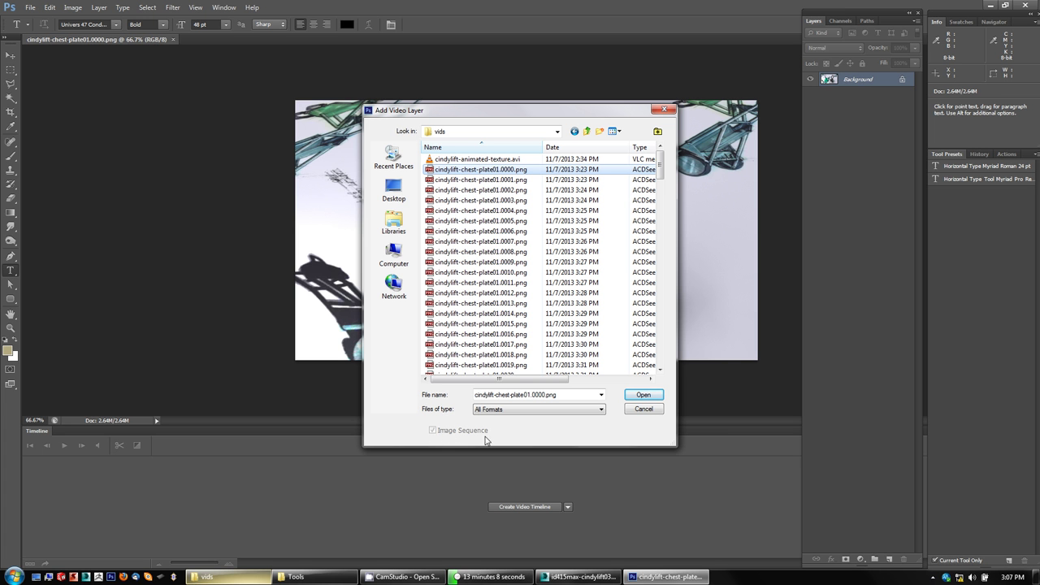
{"action": "left_click", "coordinate": [641, 396]}
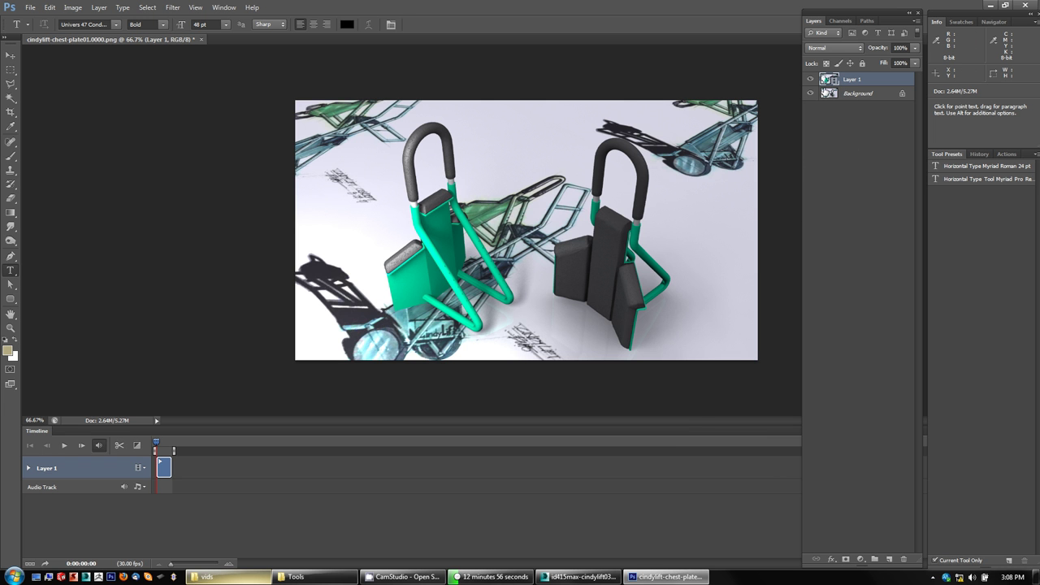
Scrub and play through the video layer in an enlarged timeline, and return the playhead to the first frame
{"action": "left_click", "coordinate": [165, 444]}
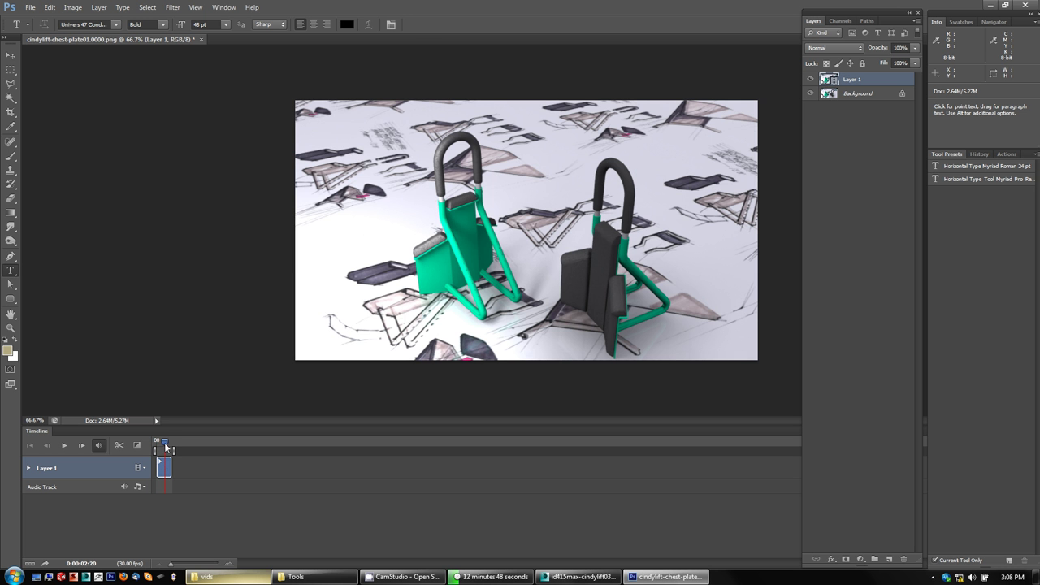
{"action": "left_click_drag", "start_coordinate": [172, 566], "coordinate": [190, 567]}
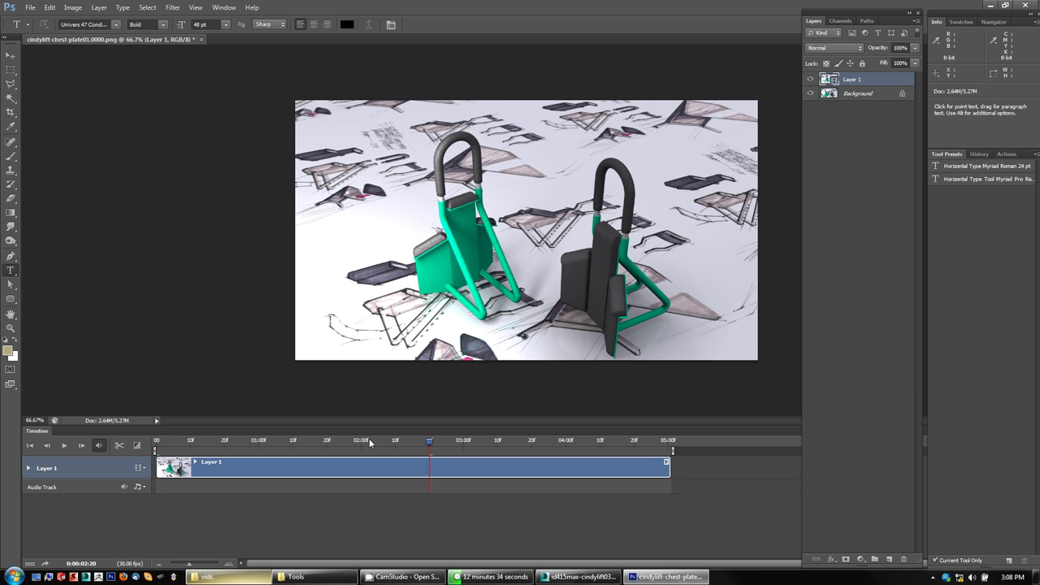
{"action": "left_click", "coordinate": [63, 445]}
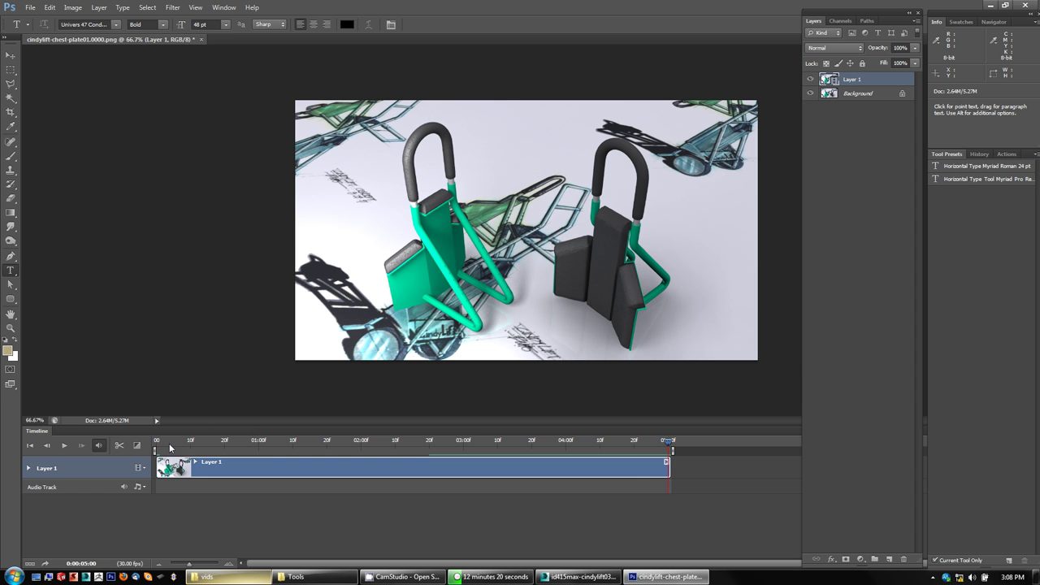
{"action": "mouse_move", "coordinate": [168, 443]}
{"action": "left_mouse_down"}
{"action": "mouse_move", "coordinate": [157, 444]}
{"action": "mouse_move", "coordinate": [214, 442]}
{"action": "mouse_move", "coordinate": [152, 441]}
{"action": "left_mouse_up"}
Add the title "CindyLift Animation" as a text layer and place it in the lower-left corner of the image
{"action": "left_click", "coordinate": [312, 333]}
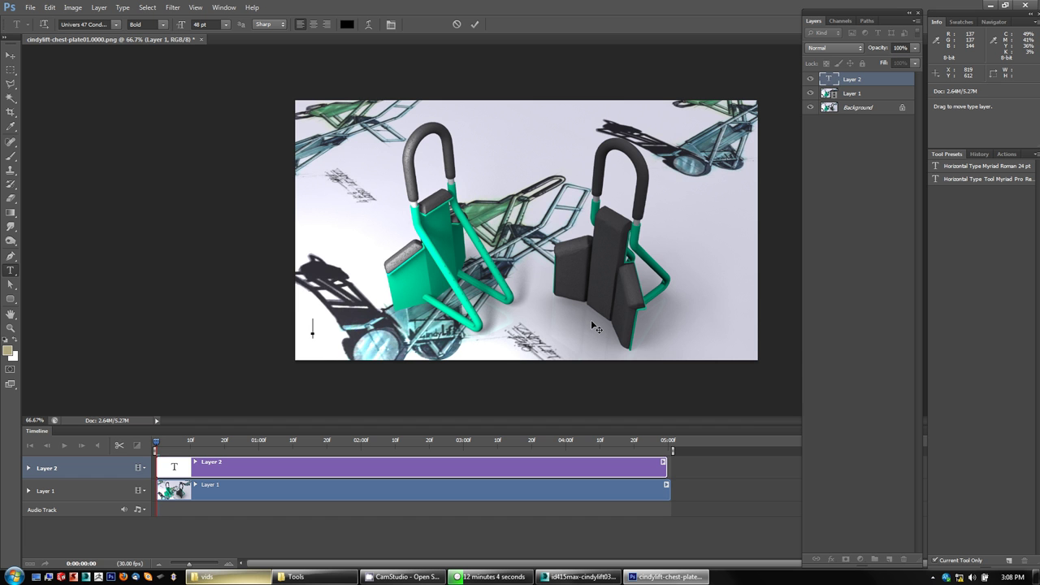
{"action": "type", "text": "Cind"}
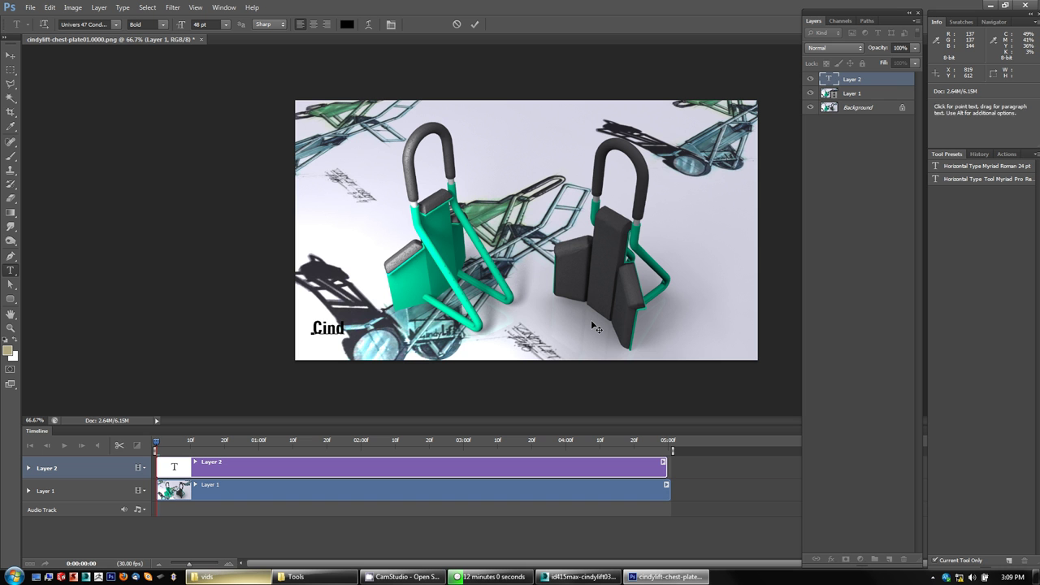
{"action": "type", "text": "yL"}
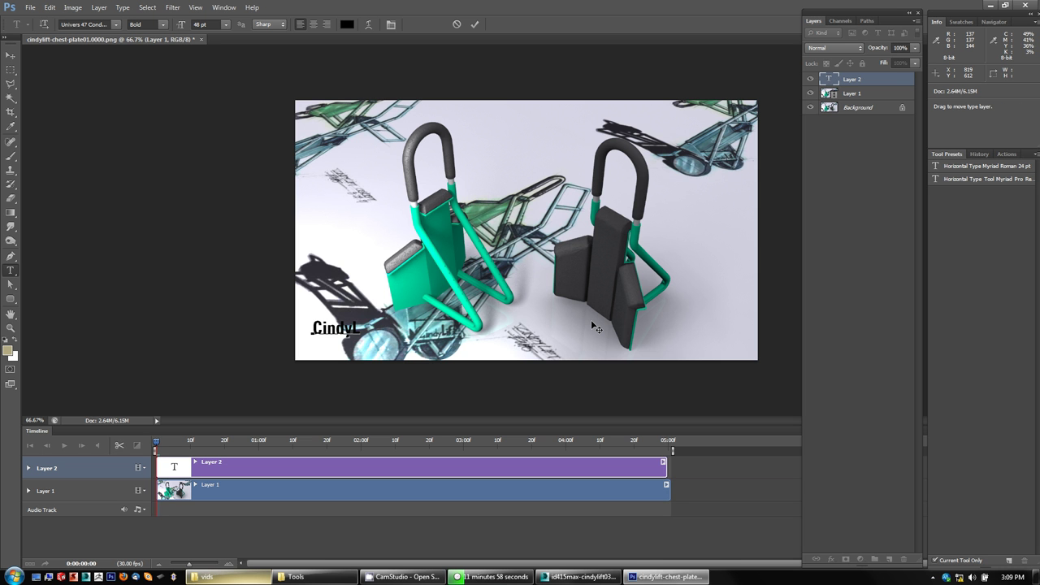
{"action": "type", "text": "ift Animation"}
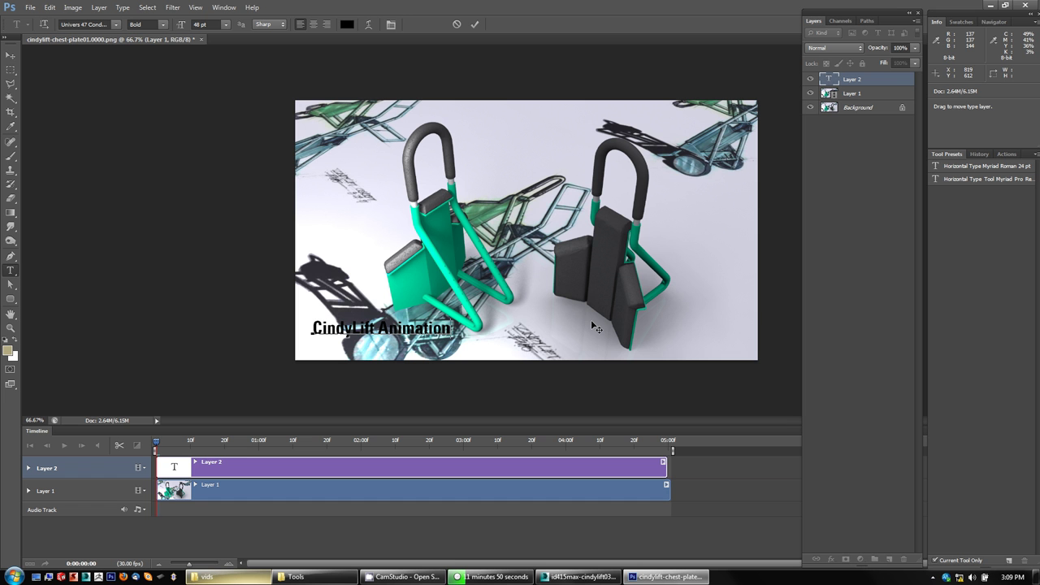
{"action": "key", "text": "ctrl+Return"}
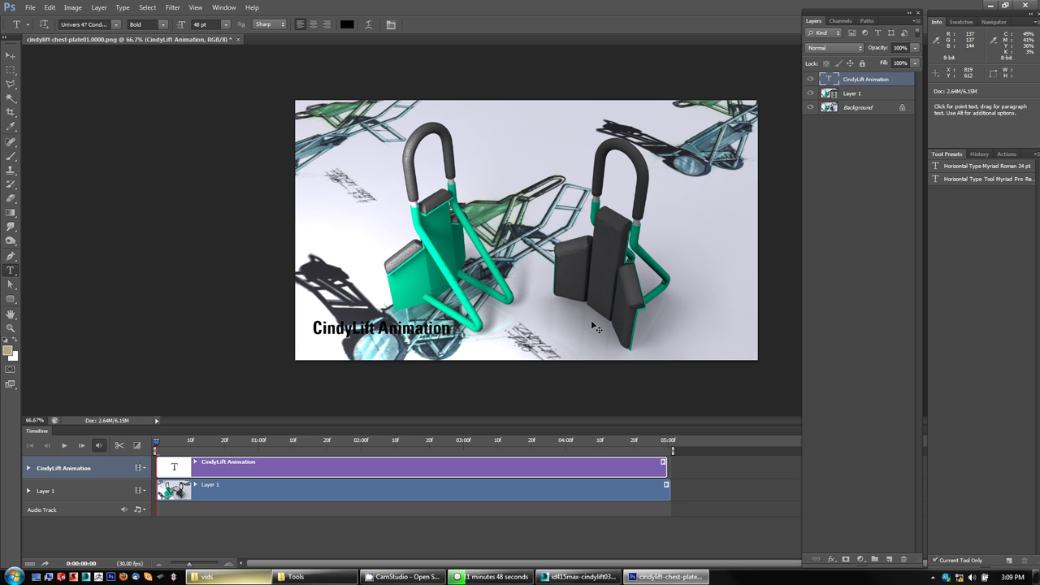
{"action": "key", "text": "v"}
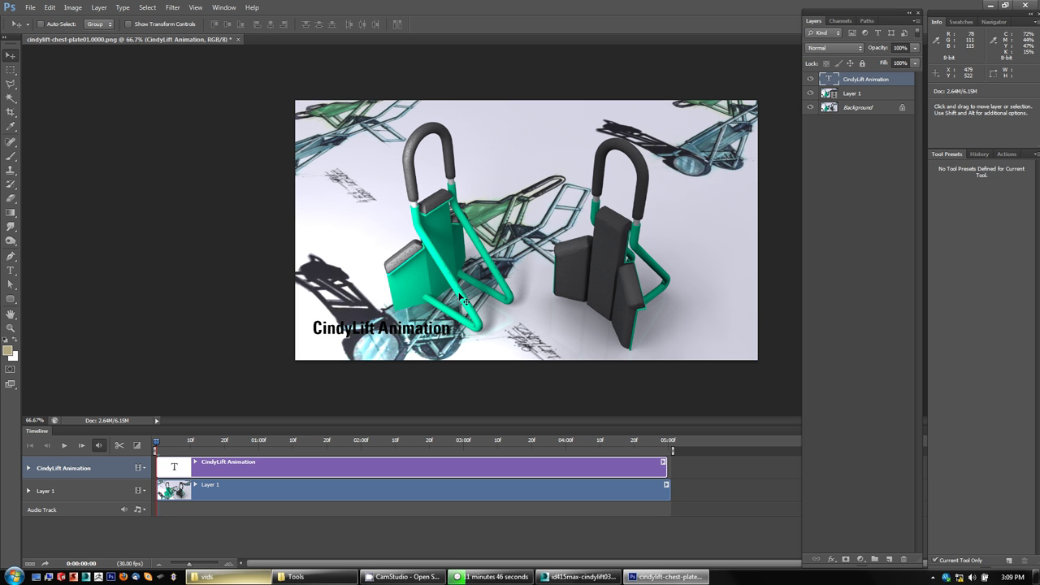
{"action": "left_click_drag", "start_coordinate": [398, 336], "coordinate": [386, 352]}
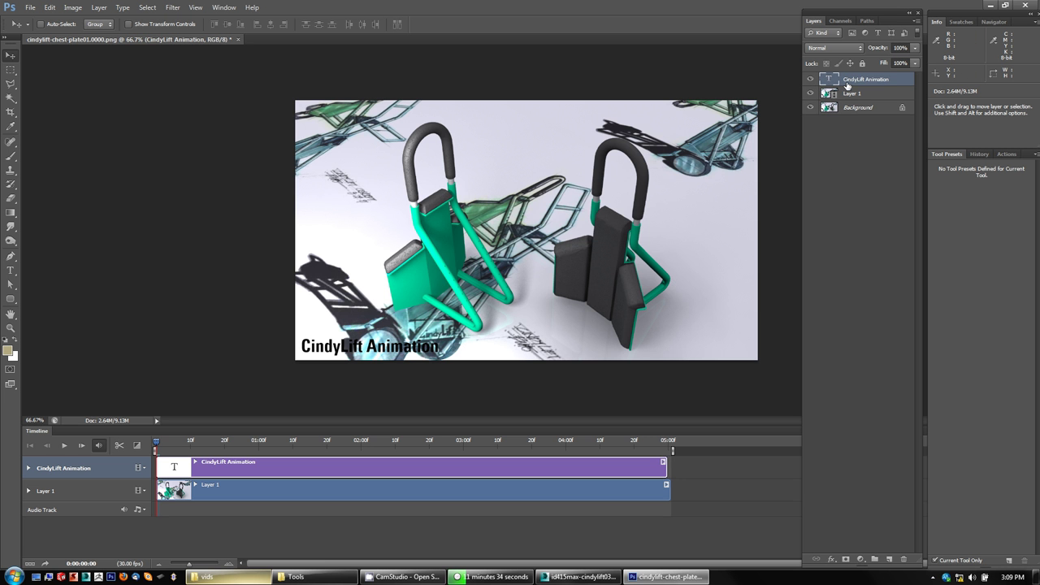
Add a white Stroke effect with a size of 2 px to the CindyLift Animation title layer
{"action": "double_click", "coordinate": [886, 81]}
{"action": "double_click", "coordinate": [906, 84]}
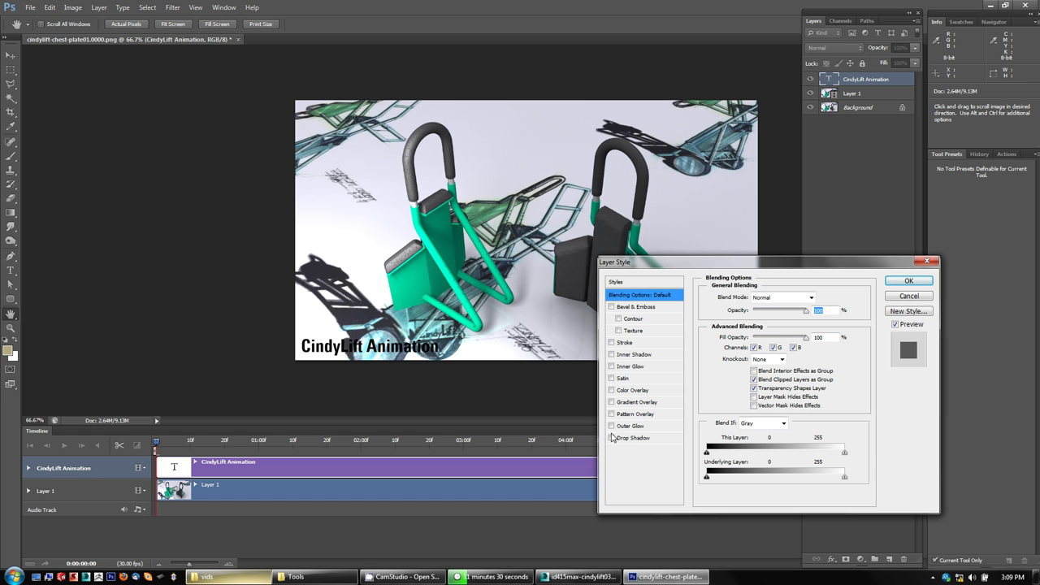
{"action": "left_click", "coordinate": [612, 343]}
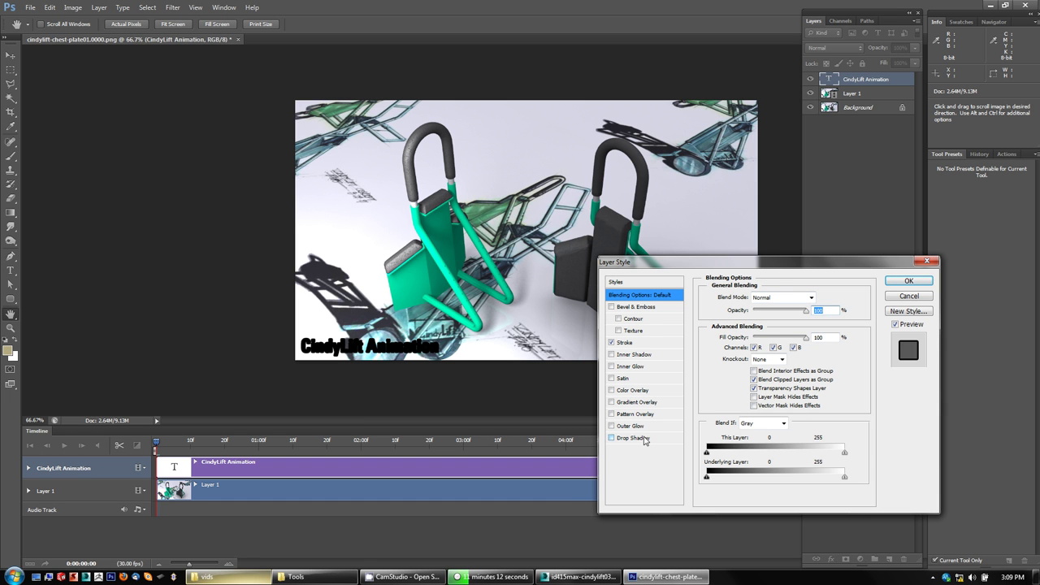
{"action": "left_click", "coordinate": [636, 343]}
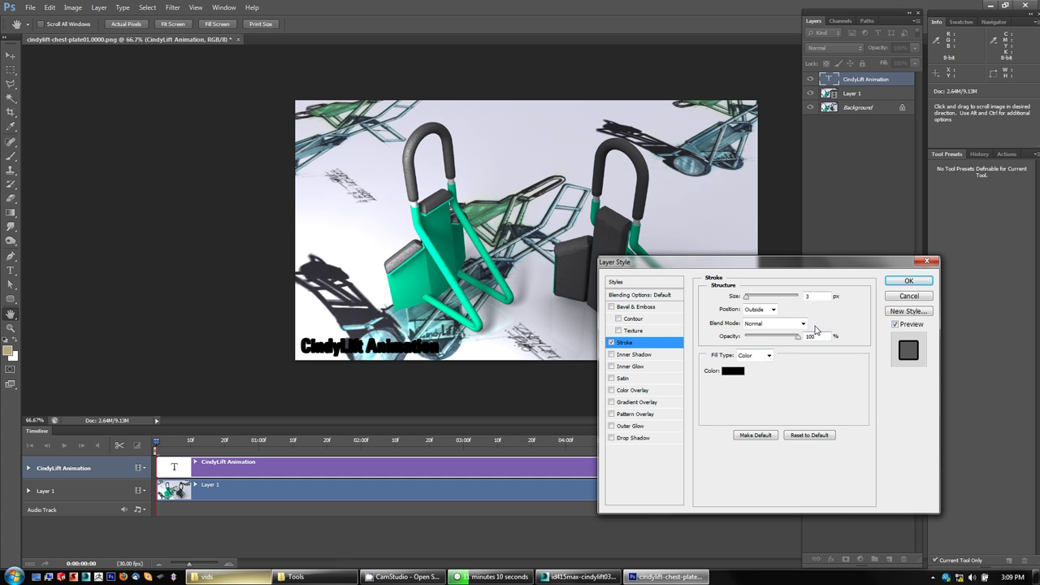
{"action": "left_click", "coordinate": [733, 372]}
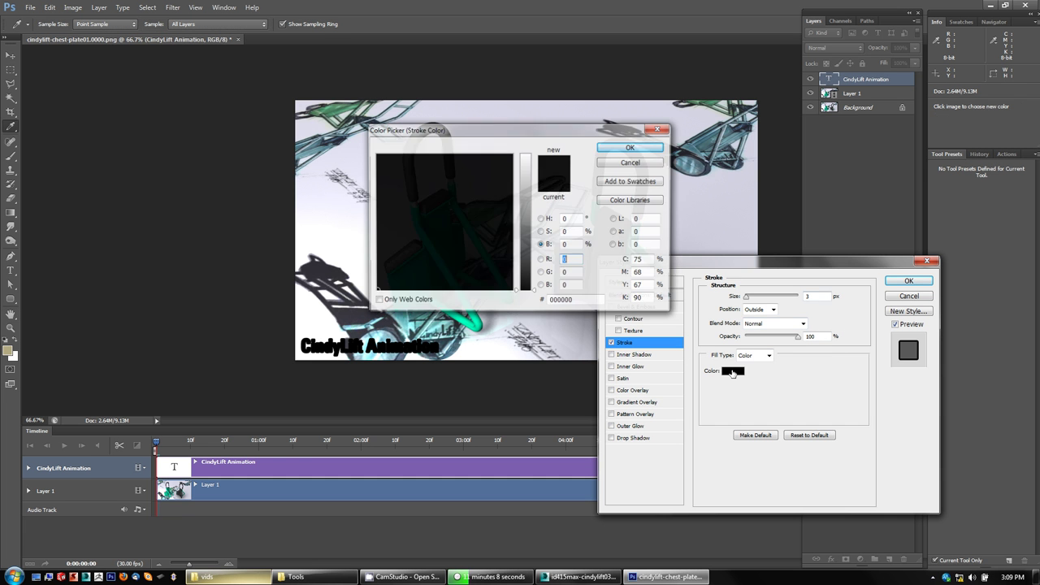
{"action": "left_click", "coordinate": [525, 155]}
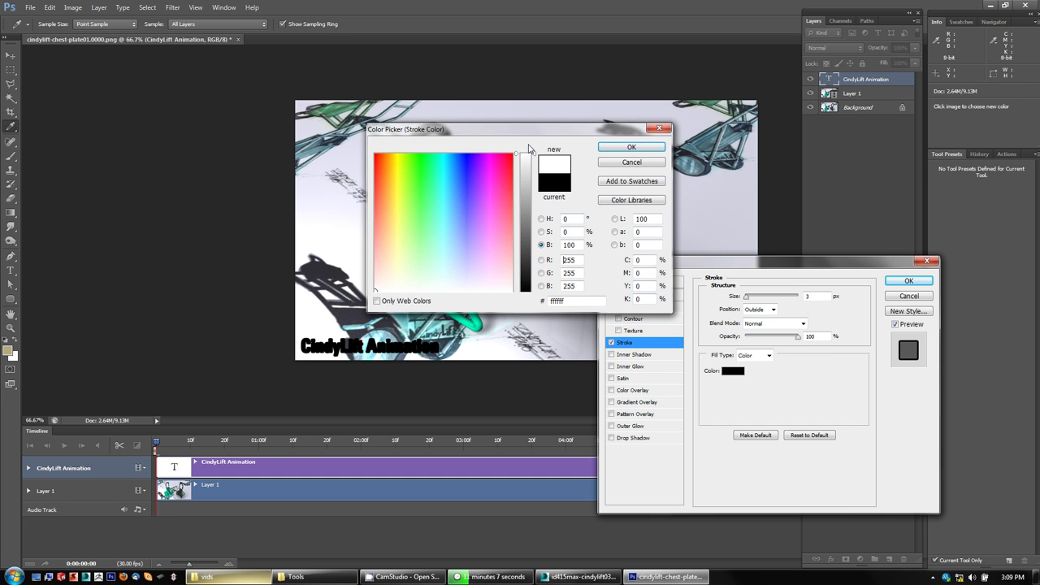
{"action": "left_click", "coordinate": [631, 149]}
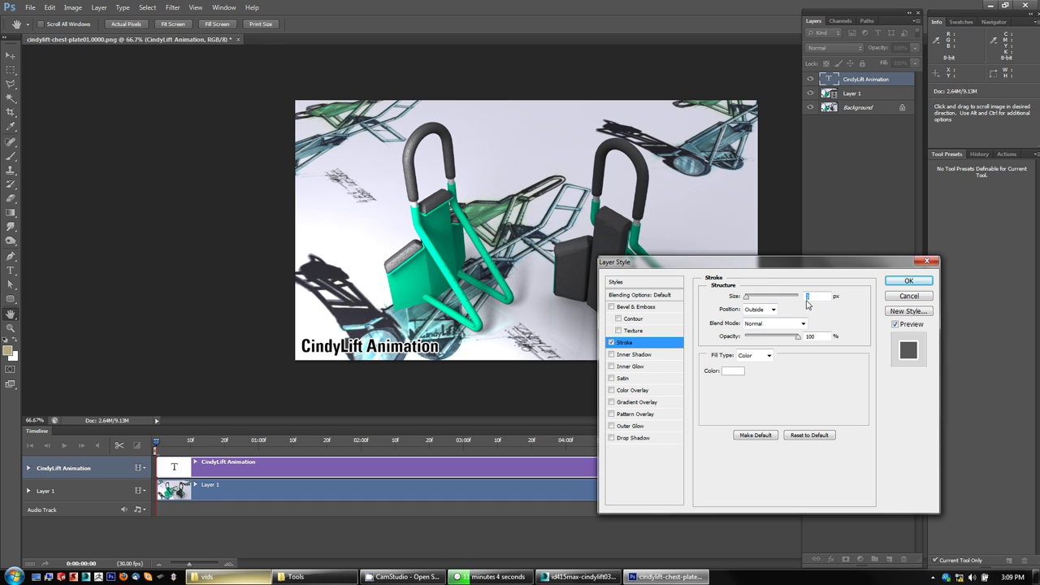
{"action": "type", "text": "2"}
{"action": "key", "text": "Return"}
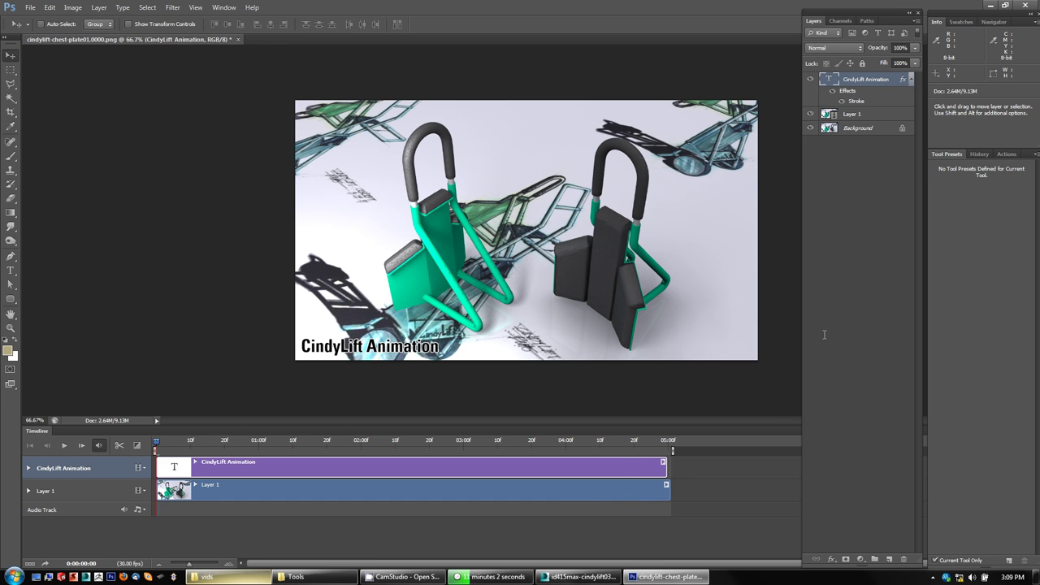
Review the Stroke settings in the title layer's style
{"action": "double_click", "coordinate": [893, 87]}
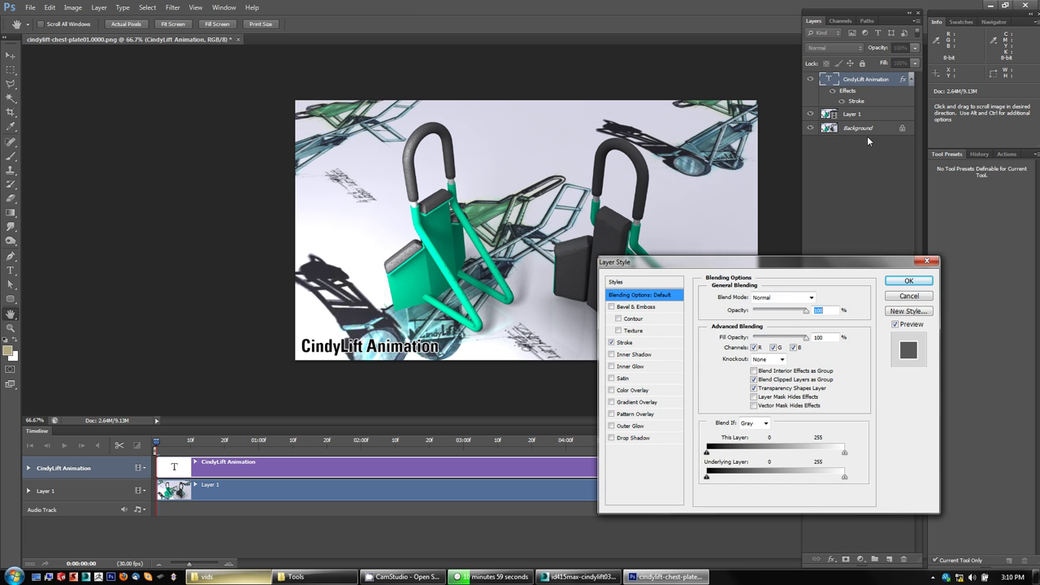
{"action": "left_click", "coordinate": [635, 344]}
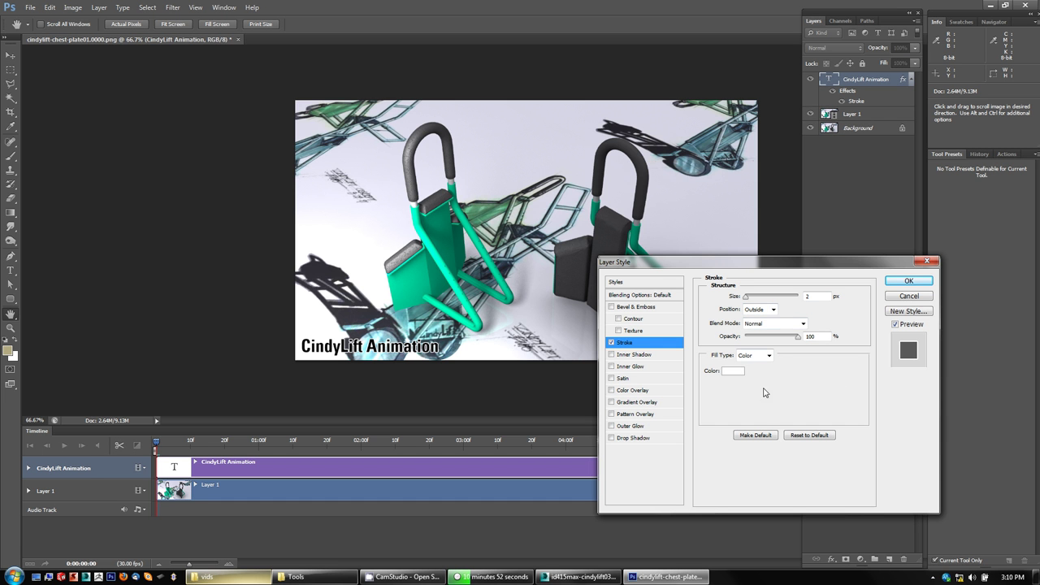
{"action": "left_click", "coordinate": [907, 282]}
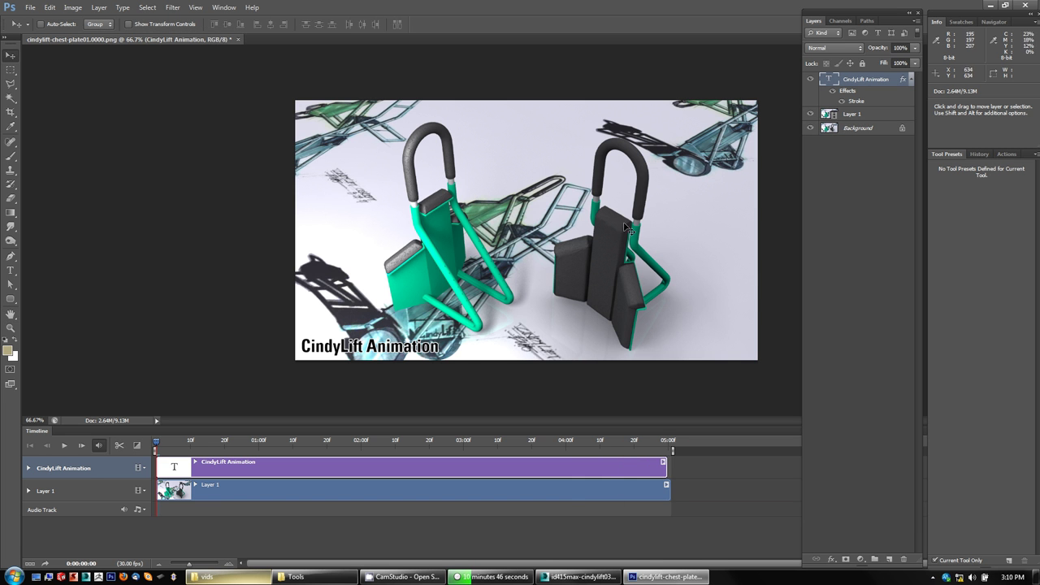
{"action": "double_click", "coordinate": [865, 90]}
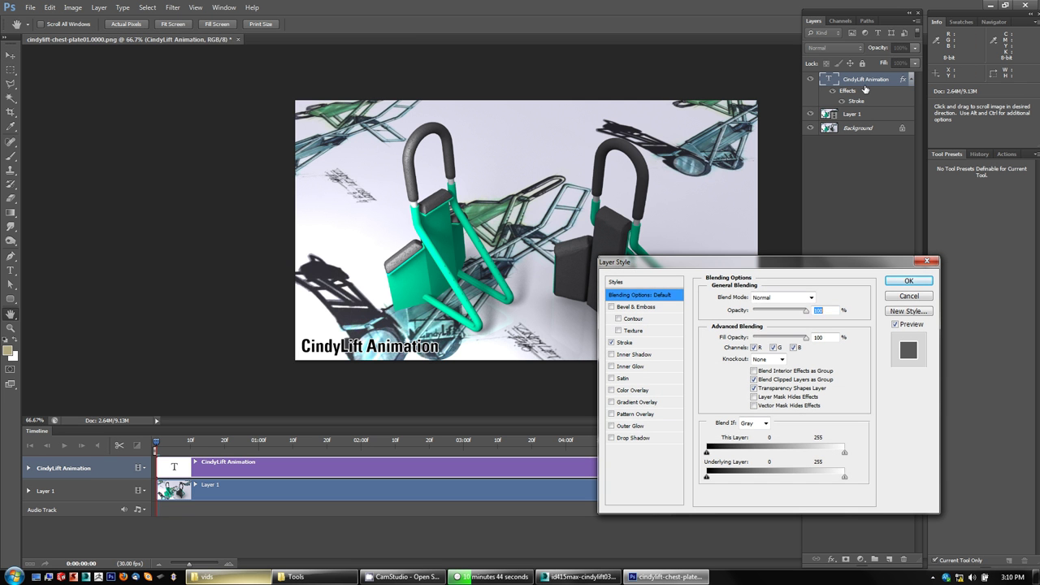
{"action": "left_click", "coordinate": [638, 429]}
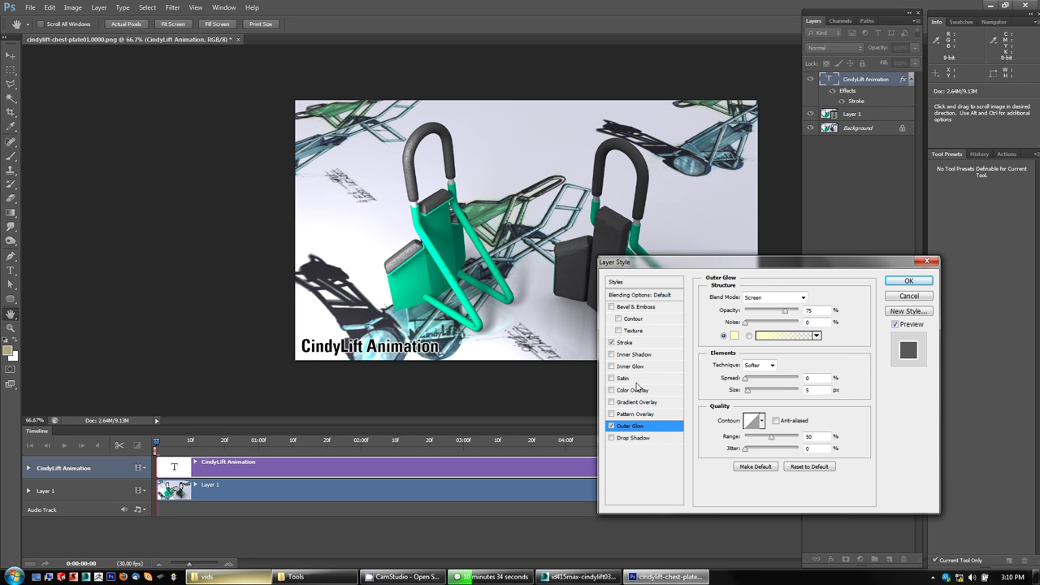
{"action": "left_click", "coordinate": [910, 298]}
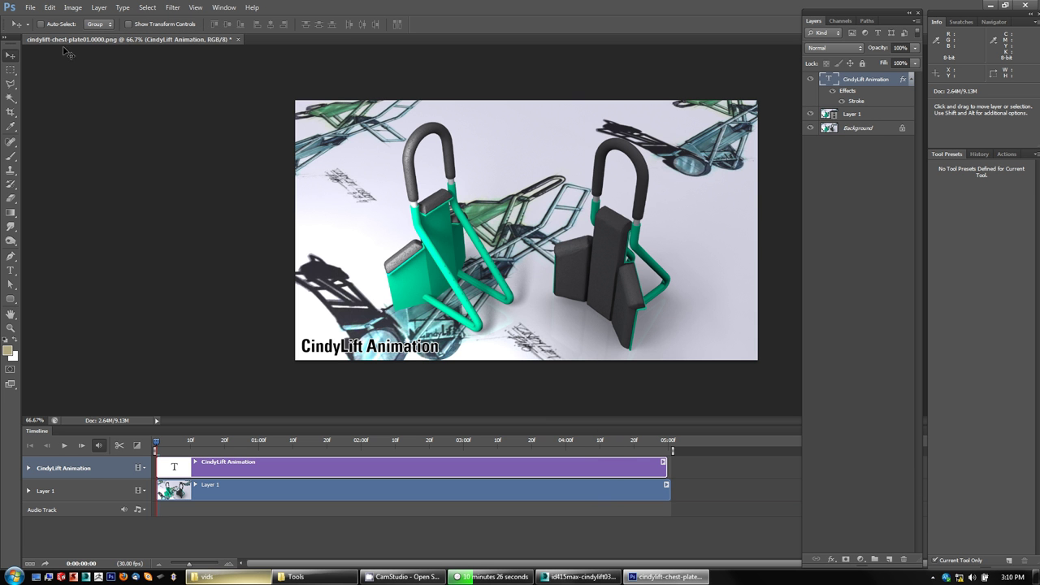
Examine the Render Video export settings and the available formats with H.264 selected, and close them without rendering
{"action": "left_click", "coordinate": [30, 9]}
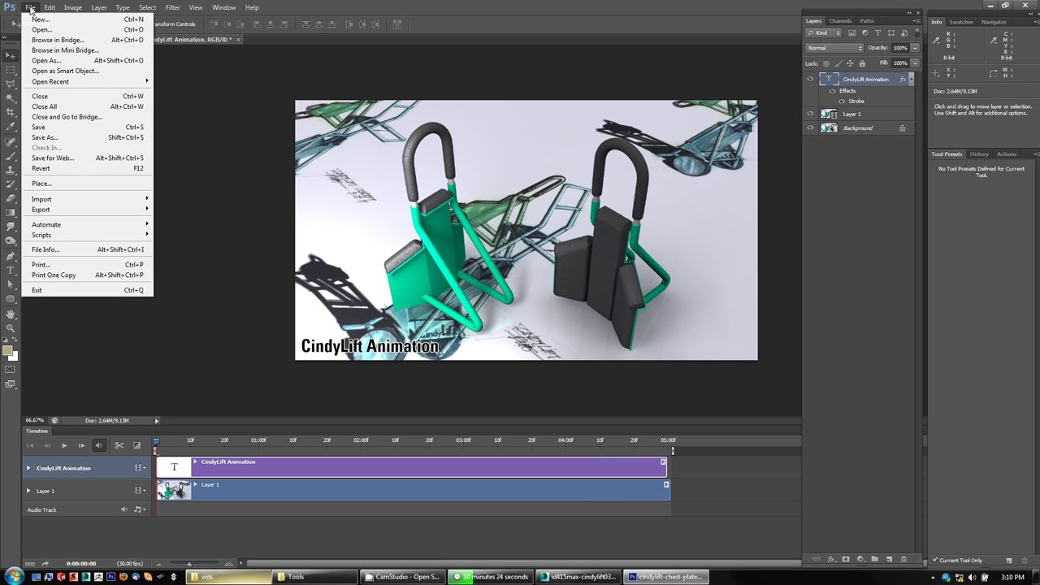
{"action": "mouse_move", "coordinate": [74, 216]}
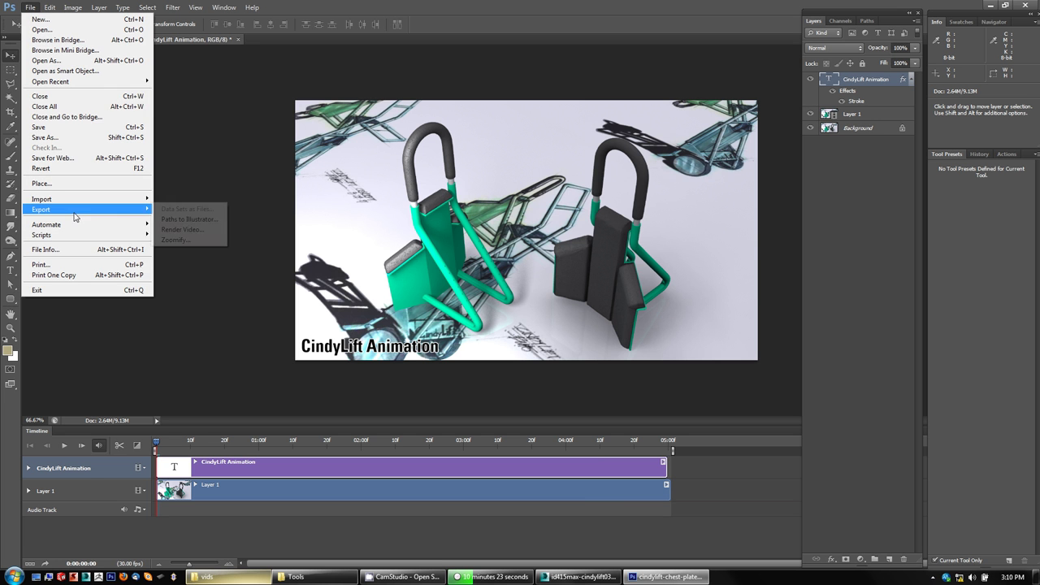
{"action": "left_click", "coordinate": [205, 227]}
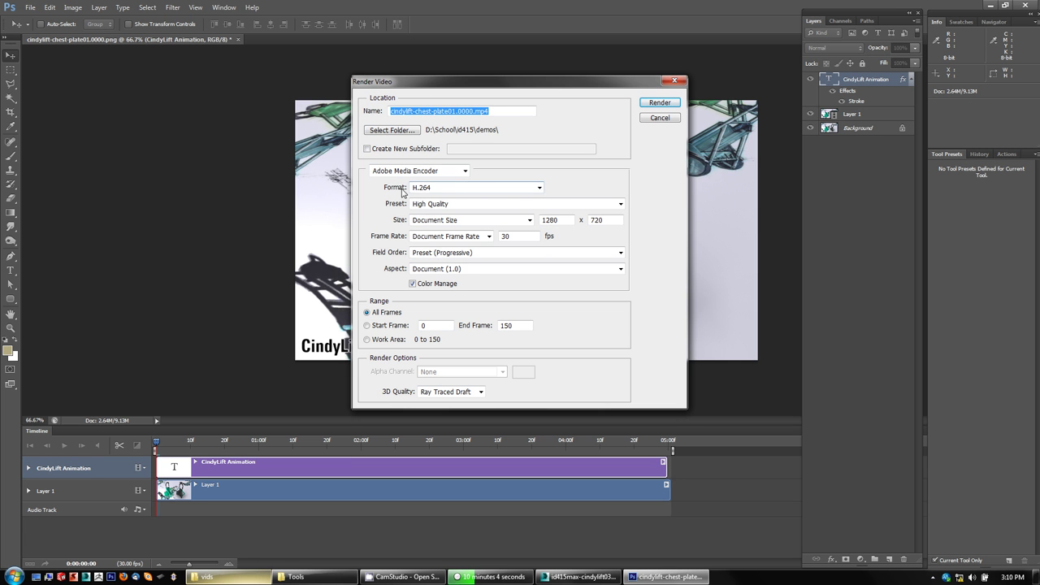
{"action": "left_click", "coordinate": [538, 187]}
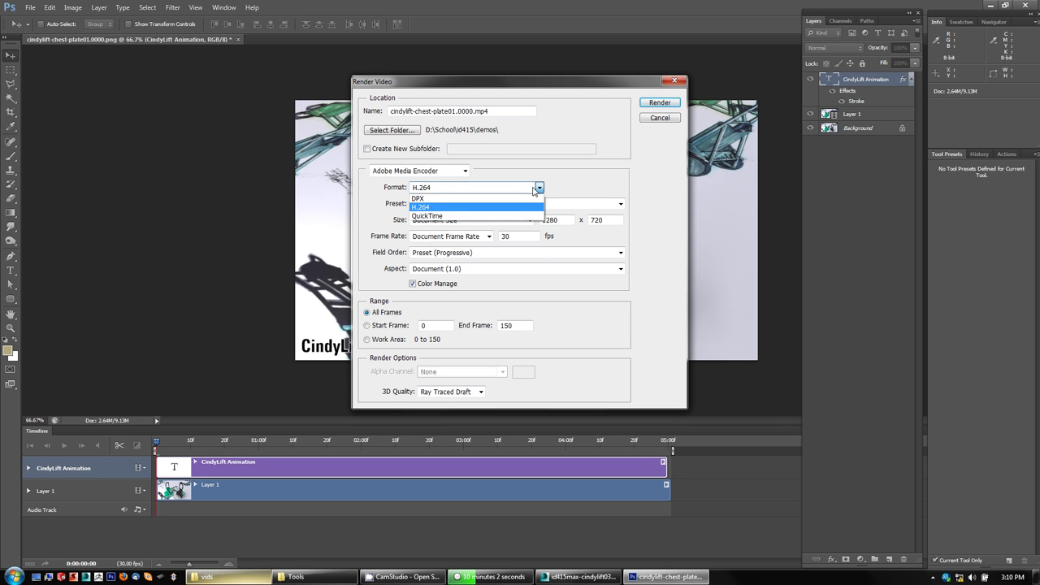
{"action": "left_click", "coordinate": [447, 207]}
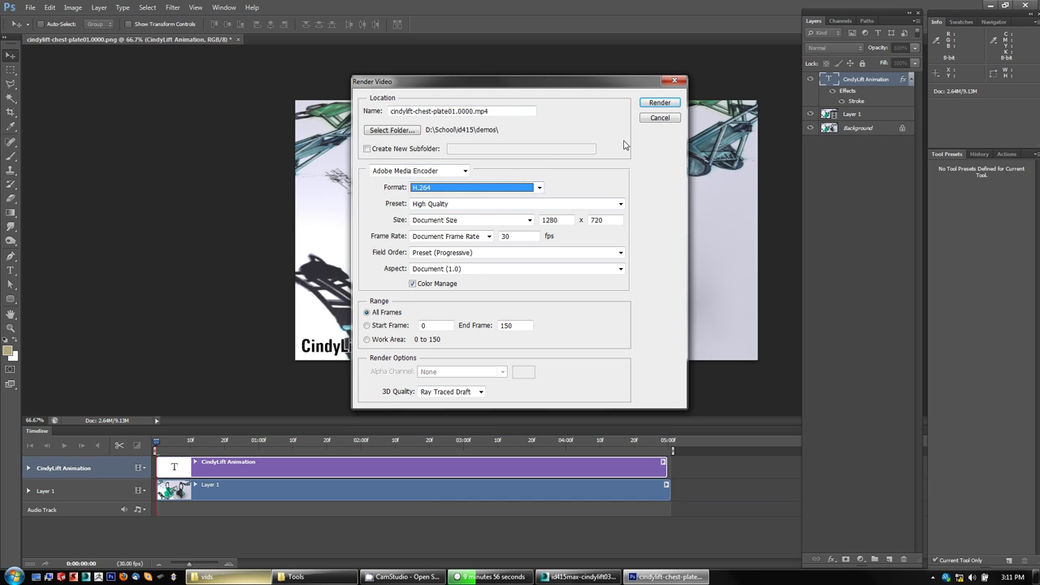
{"action": "left_click", "coordinate": [660, 118]}
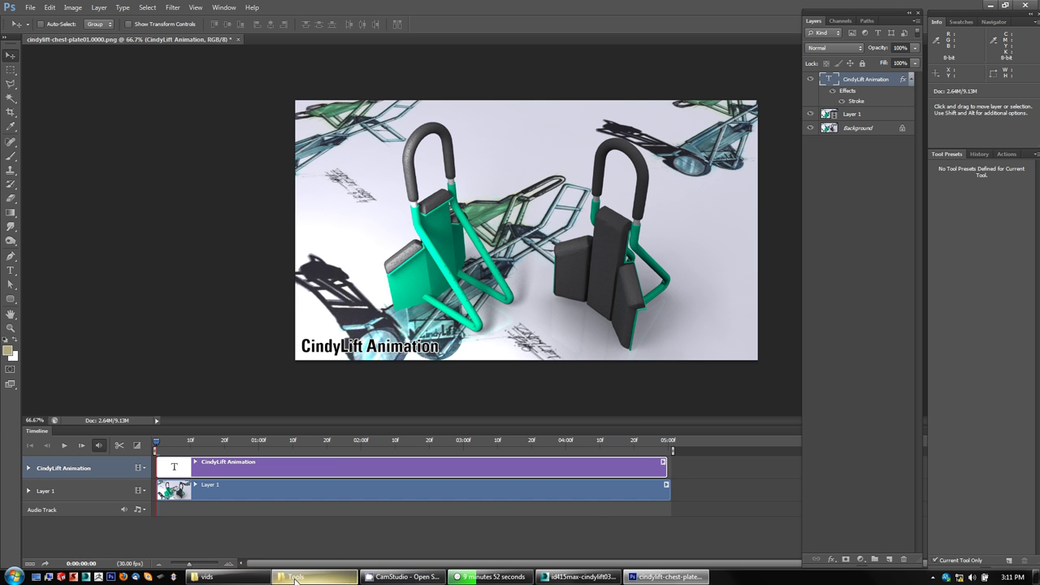
Play cindylift-support-frame01.mp4 from the demos folder in VLC, inspect its codec information, and close the player
{"action": "left_click", "coordinate": [210, 577]}
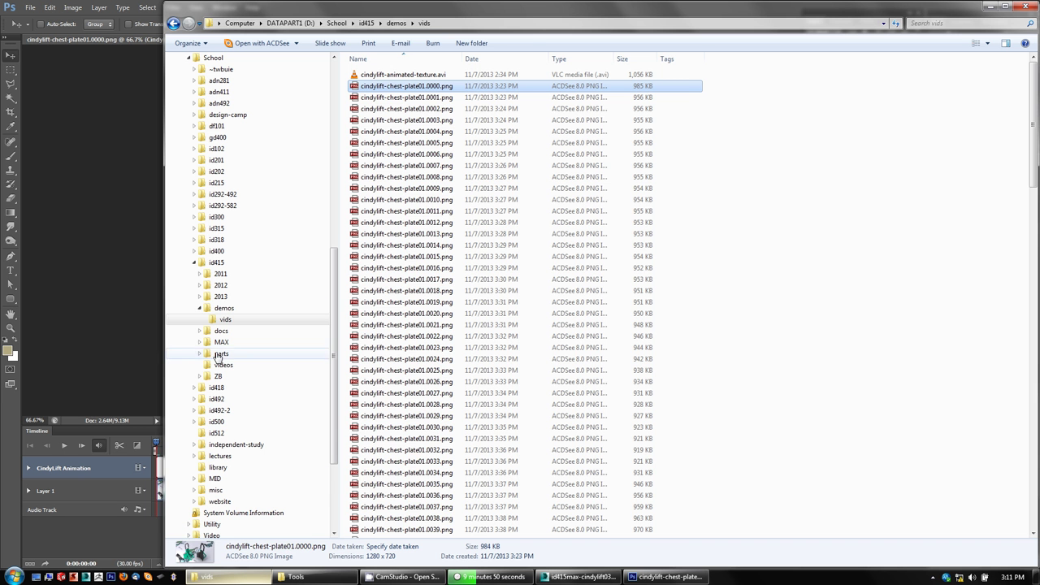
{"action": "left_click", "coordinate": [222, 308]}
{"action": "double_click", "coordinate": [420, 98]}
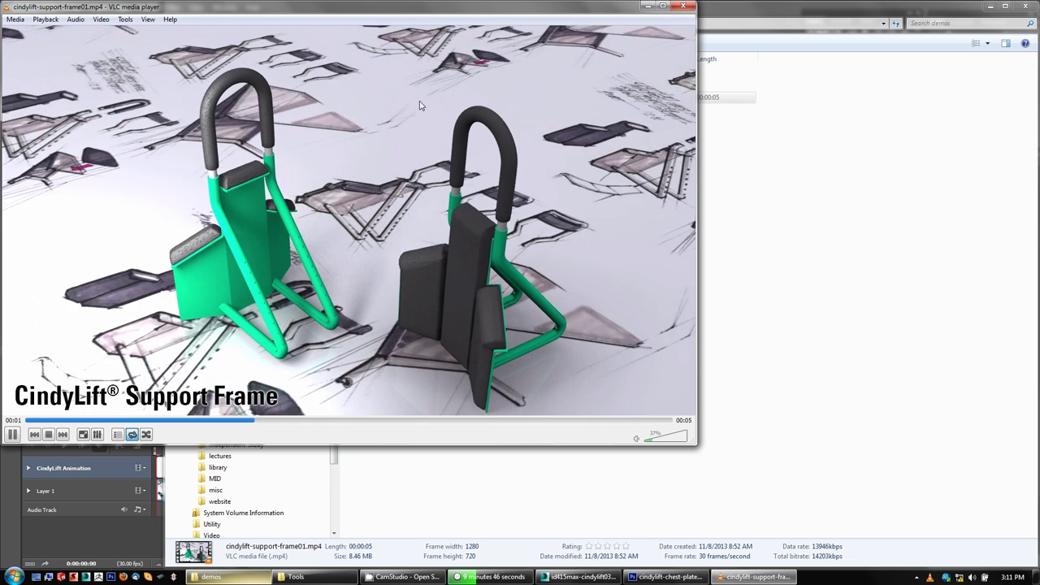
{"action": "left_click", "coordinate": [125, 18]}
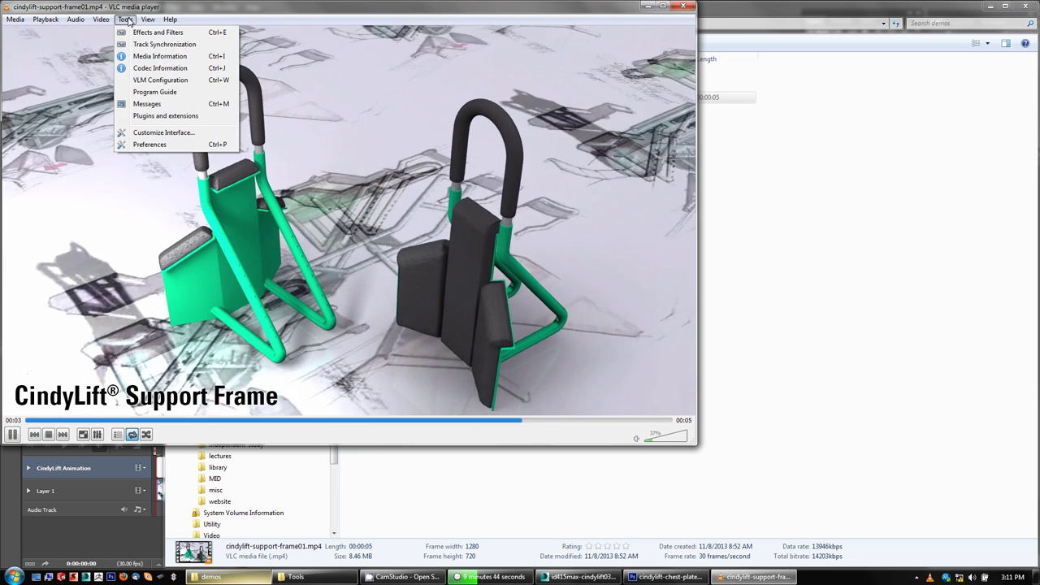
{"action": "left_click", "coordinate": [159, 75]}
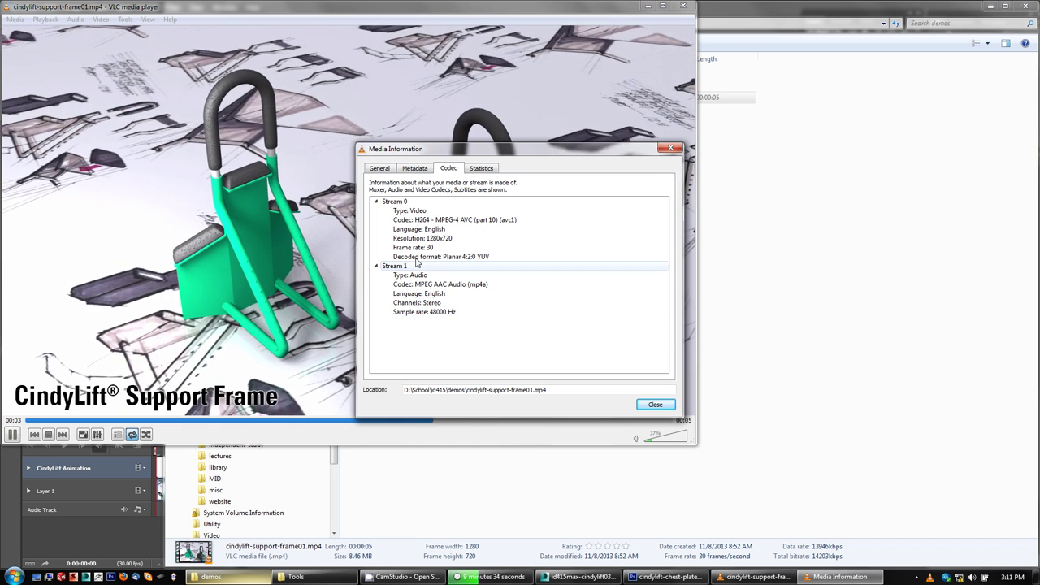
{"action": "left_click", "coordinate": [655, 404]}
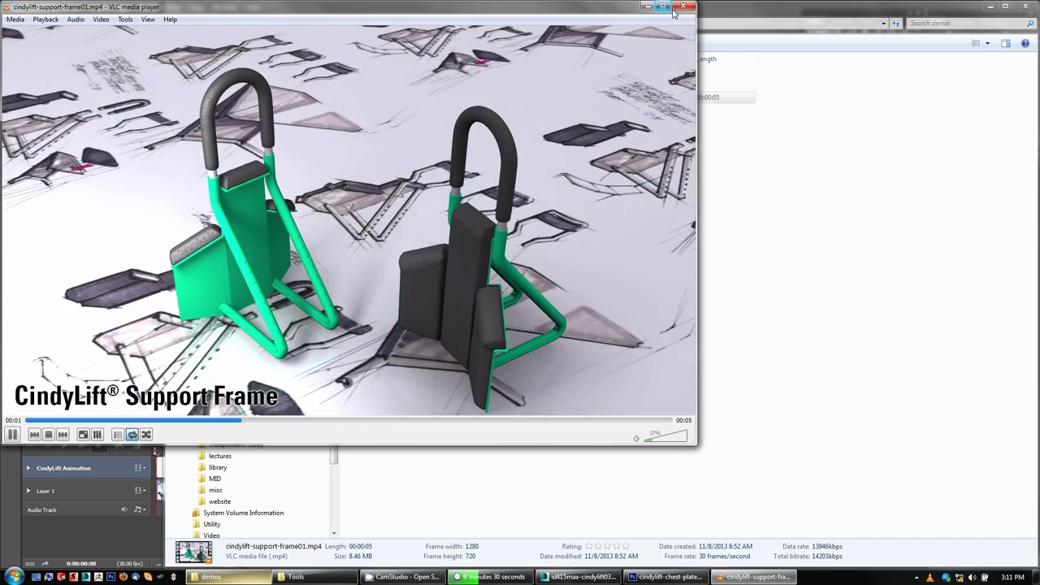
{"action": "left_click", "coordinate": [683, 6]}
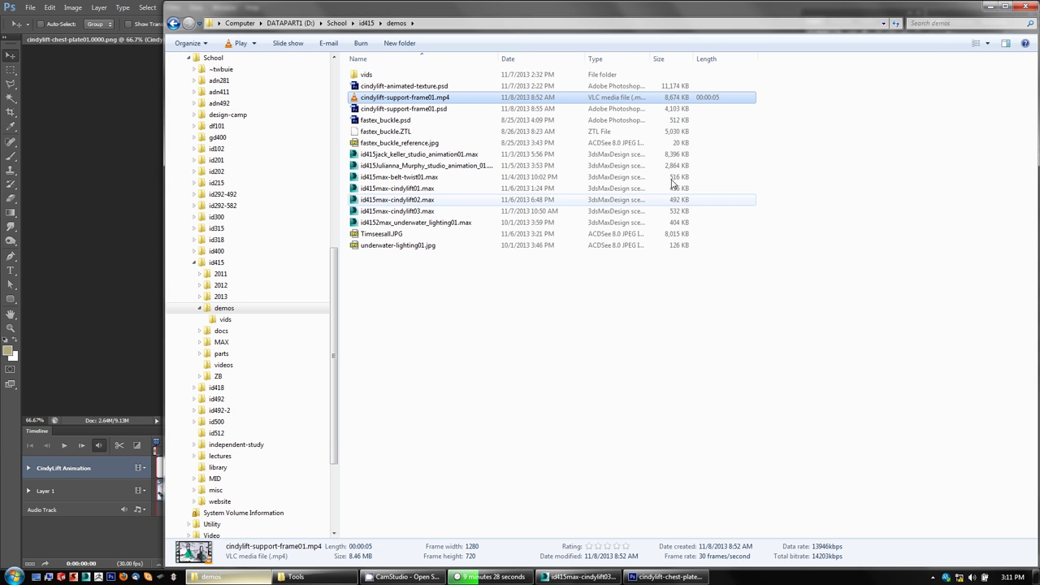
Switch back to Photoshop and look at the timeline's audio track options without adding any audio
{"action": "left_click", "coordinate": [121, 533]}
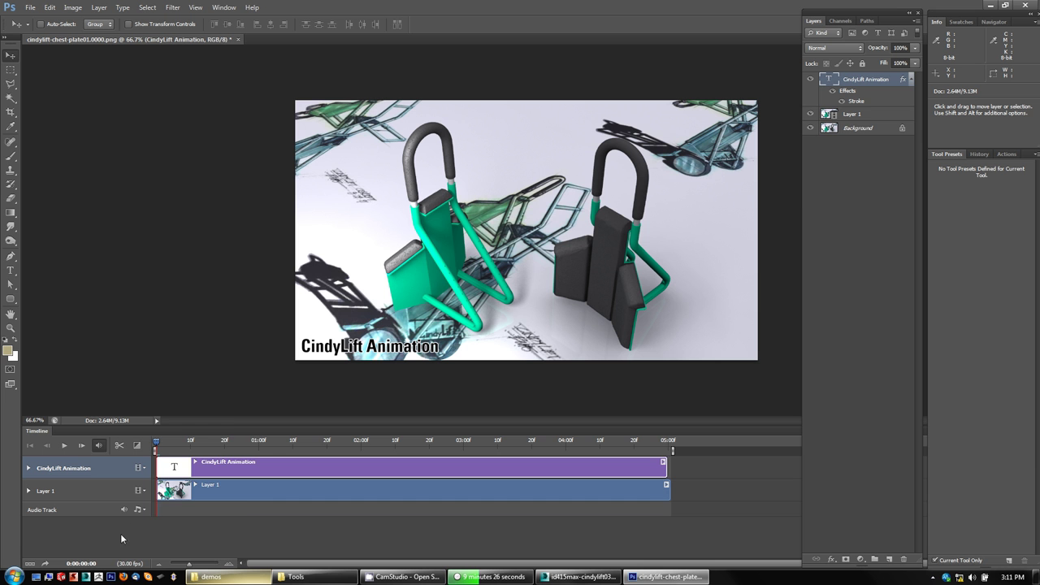
{"action": "left_click", "coordinate": [143, 509]}
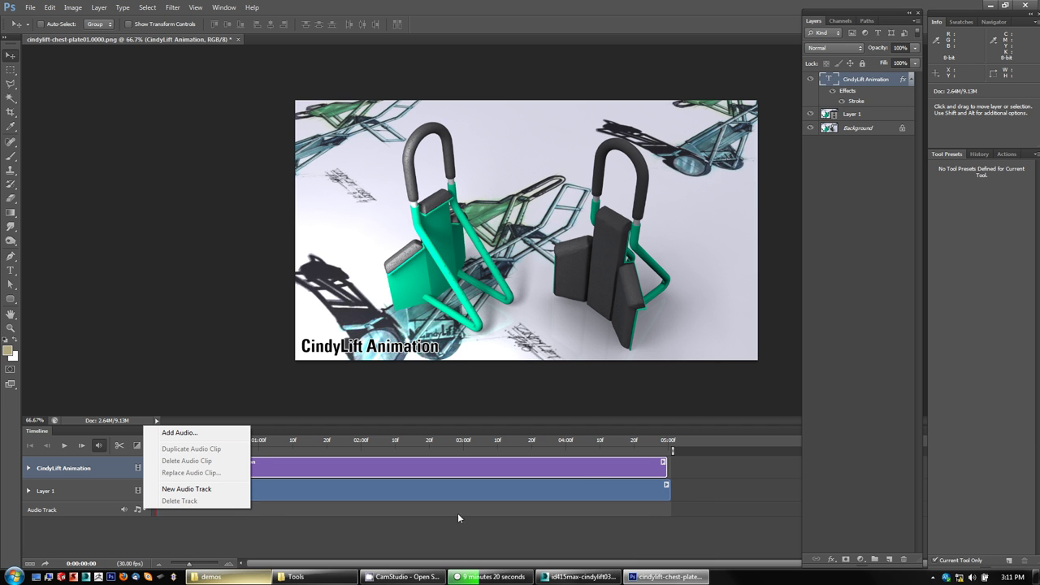
{"action": "left_click", "coordinate": [741, 510]}
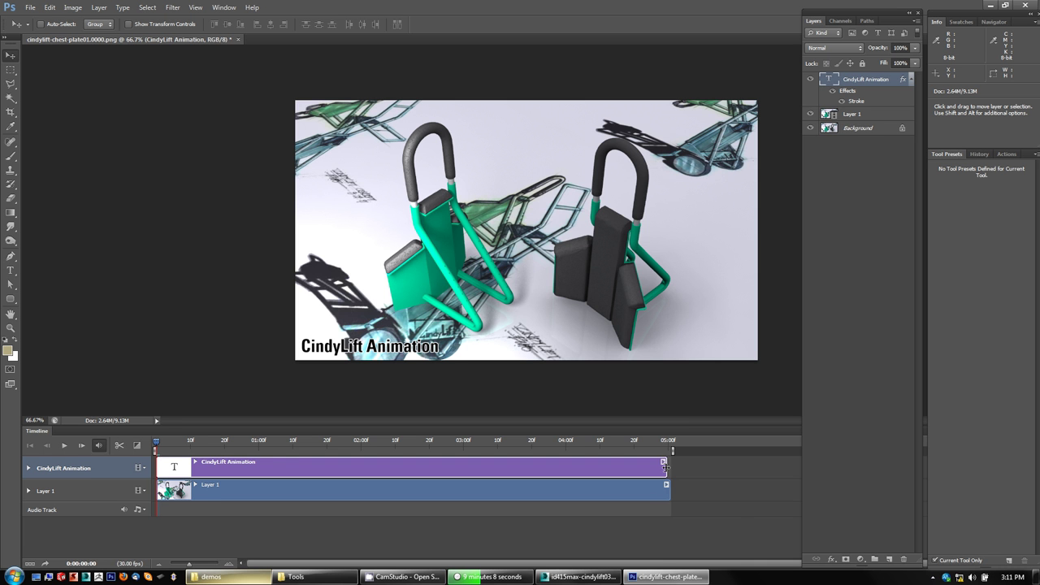
Move the playhead to 0:00:05:00 and try to extend the title clip to the end of the video clip
{"action": "left_click_drag", "start_coordinate": [668, 466], "coordinate": [671, 469]}
{"action": "left_click", "coordinate": [669, 444]}
{"action": "left_click_drag", "start_coordinate": [669, 470], "coordinate": [663, 470]}
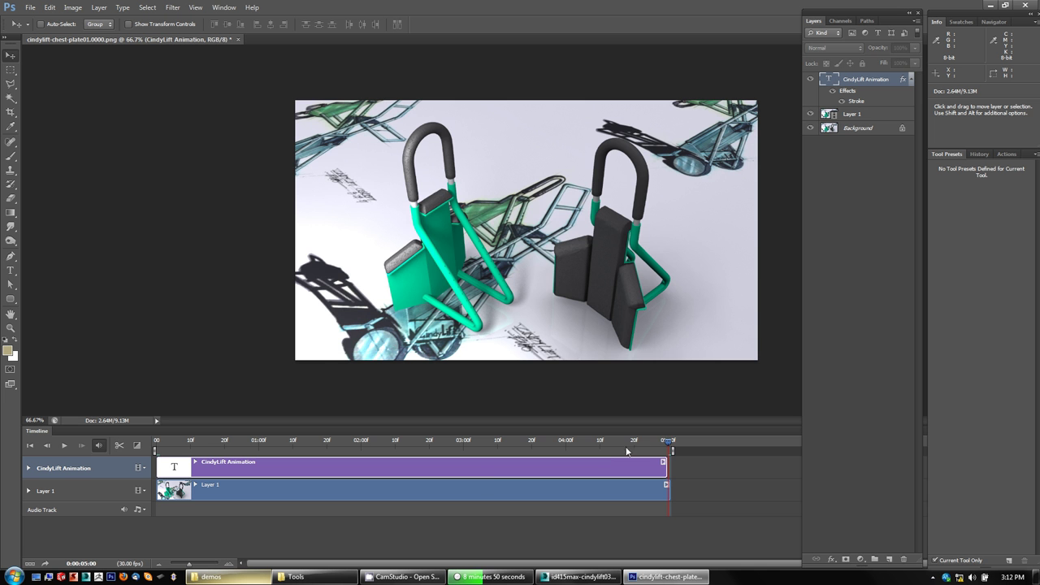
{"action": "left_click_drag", "start_coordinate": [640, 443], "coordinate": [705, 439]}
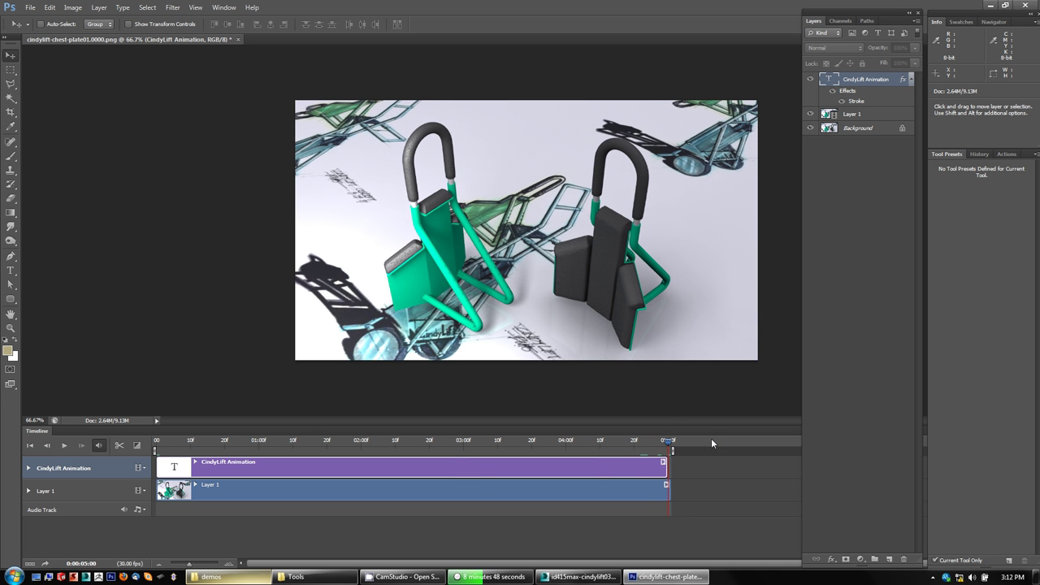